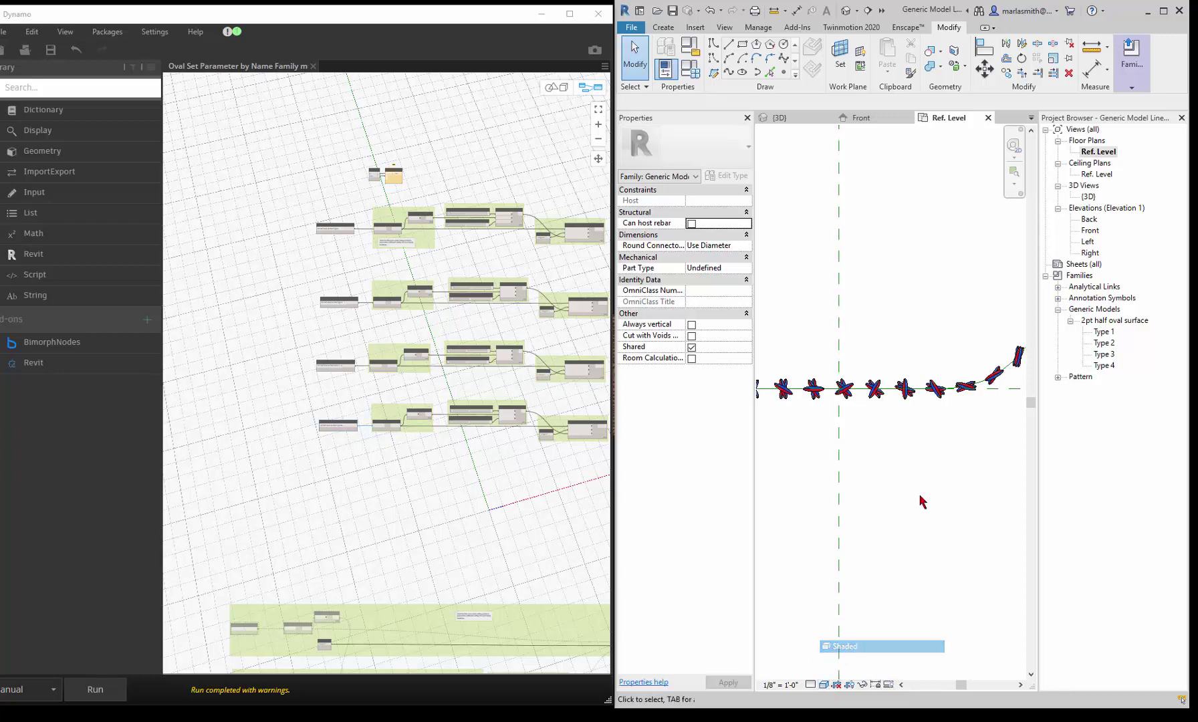
# Step: Close the family's Ref. Level view and bring up the Front elevation of the line division family
pyautogui.scroll(-2, 923, 348)
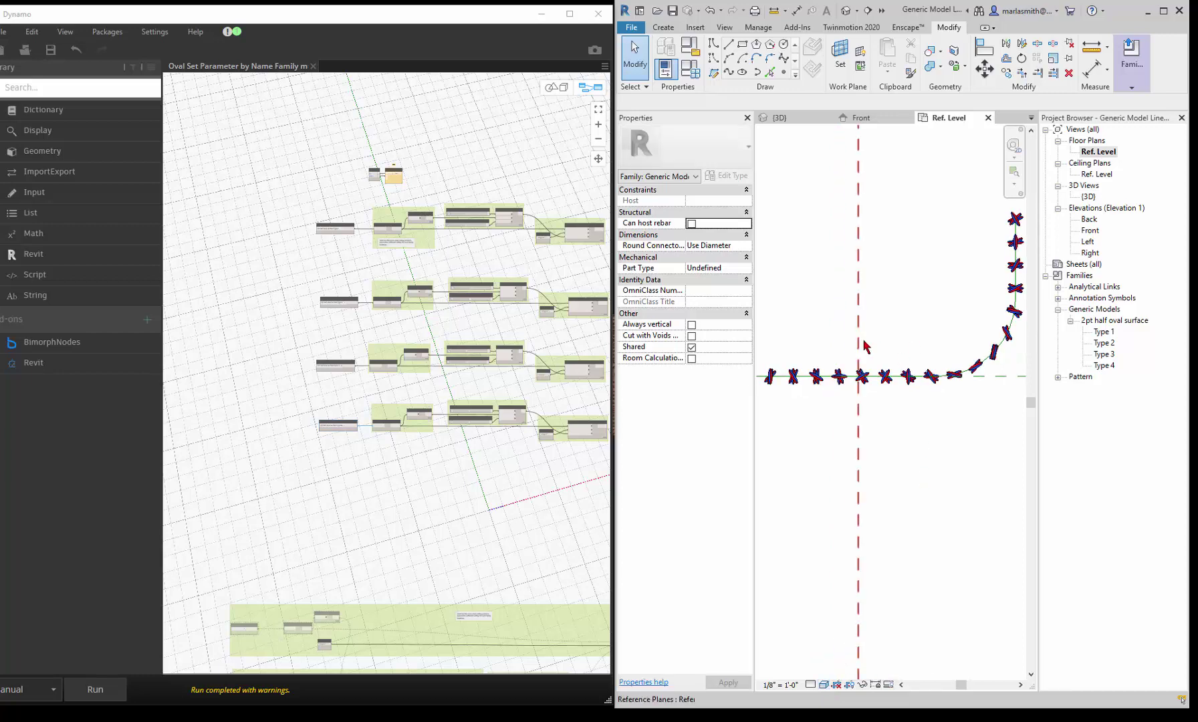
pyautogui.scroll(-1, 923, 347)
pyautogui.click(793, 119)
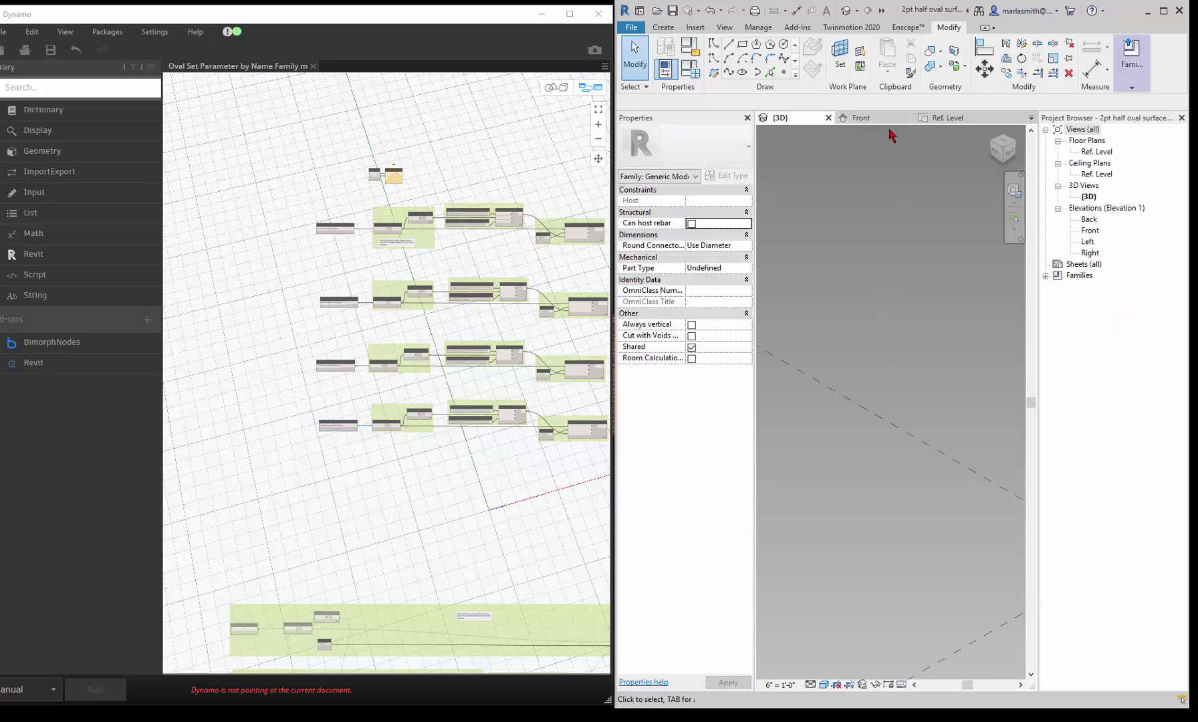
pyautogui.click(869, 117)
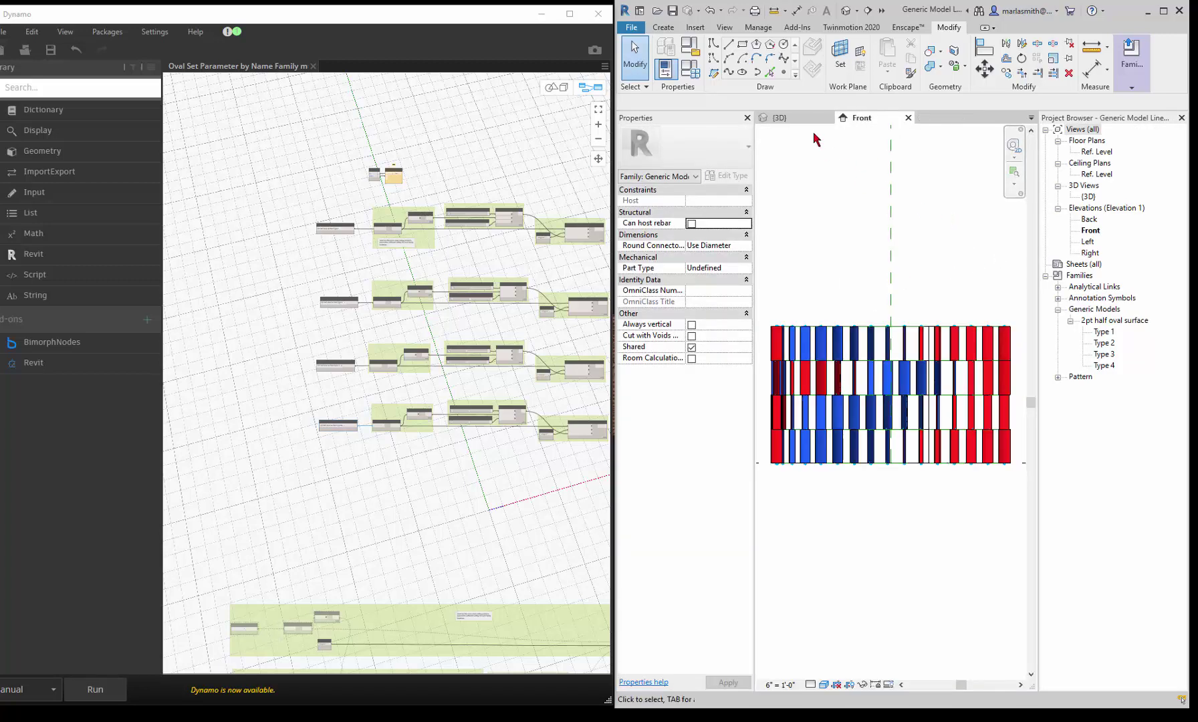
pyautogui.click(795, 121)
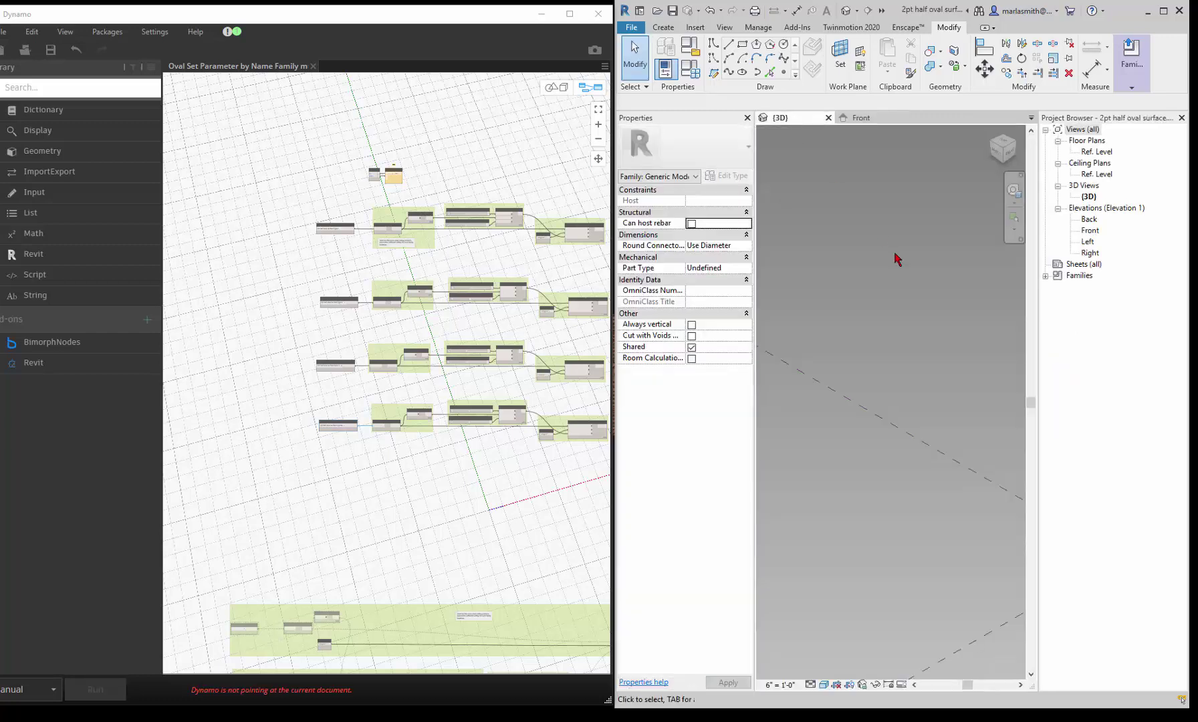
pyautogui.click(861, 117)
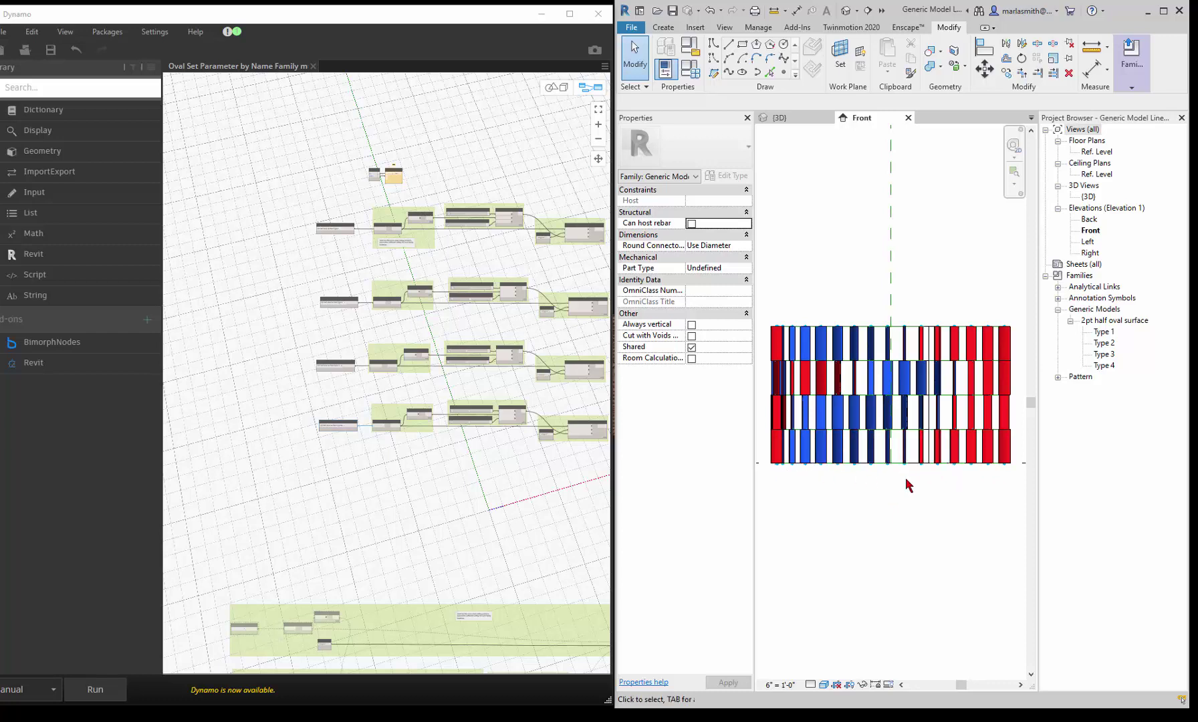
# Step: Create a new project from the Imperial-Architectural Template
pyautogui.click(634, 30)
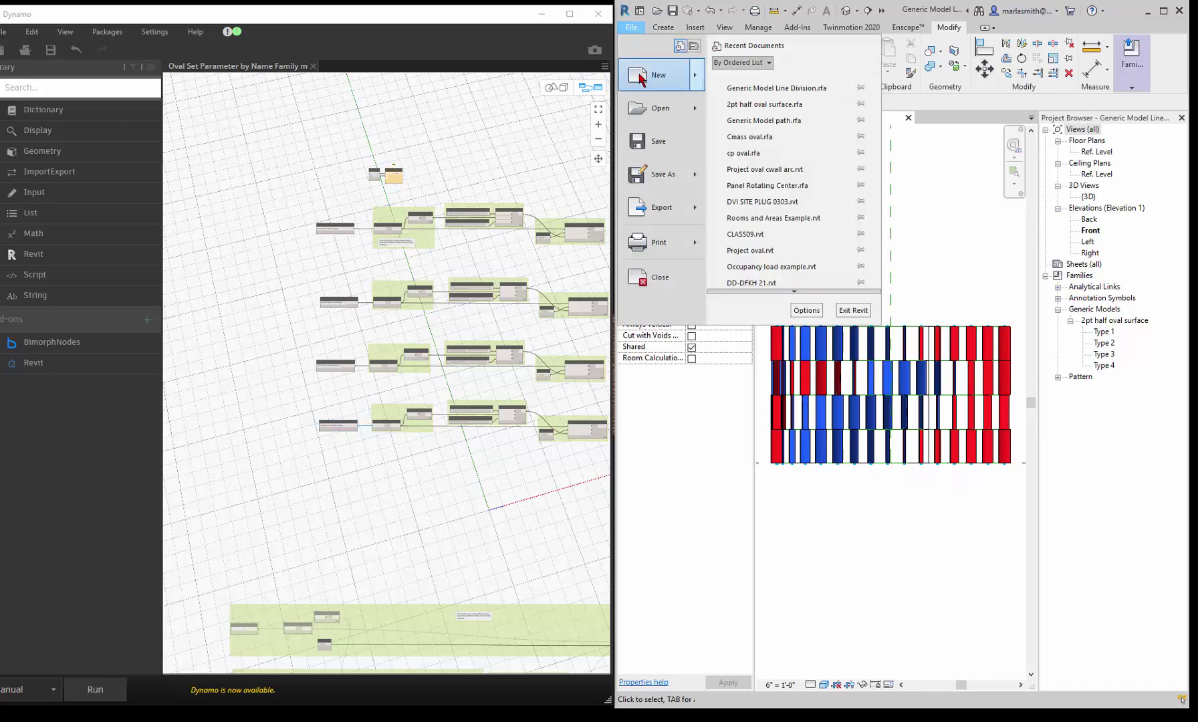
pyautogui.click(757, 186)
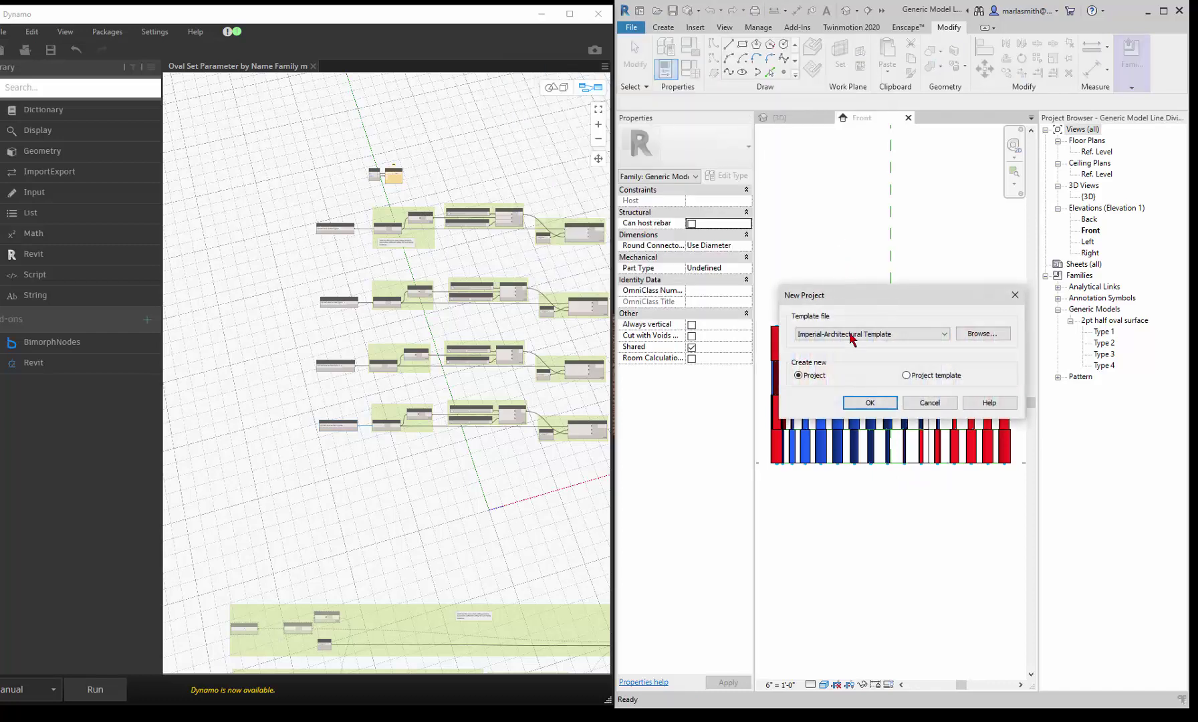
pyautogui.click(870, 403)
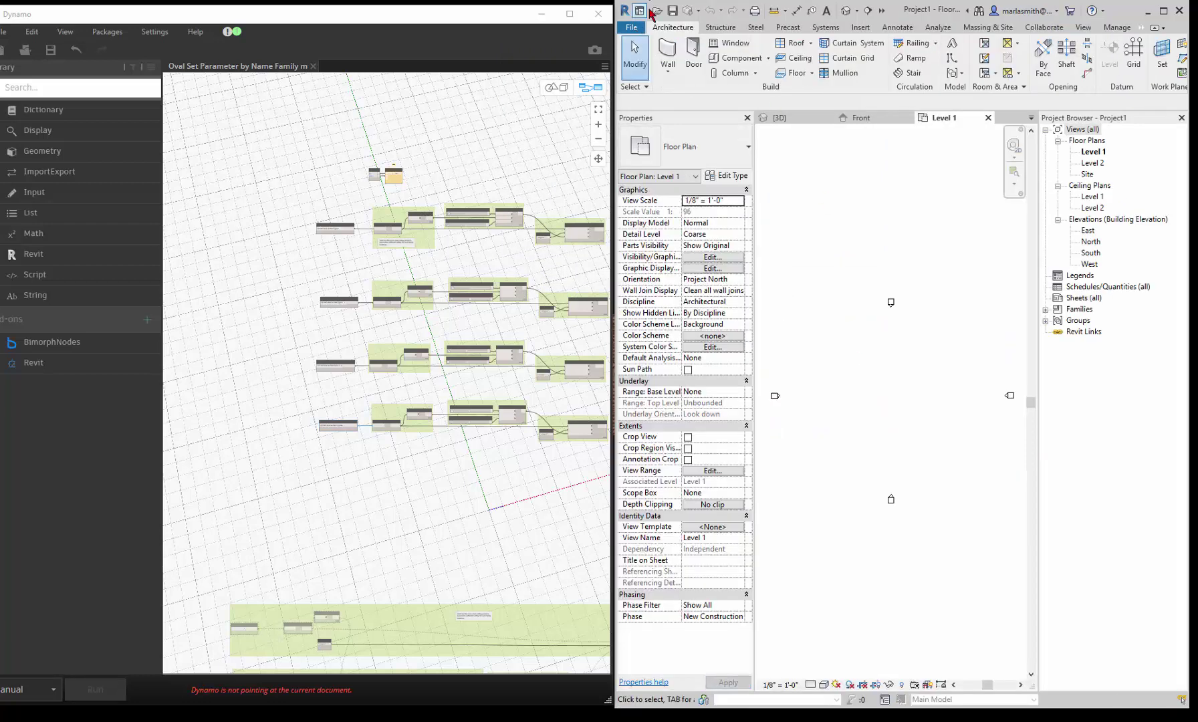
# Step: Save the new project in the Oval folder as "Project oval rotate dynamo"
pyautogui.click(672, 11)
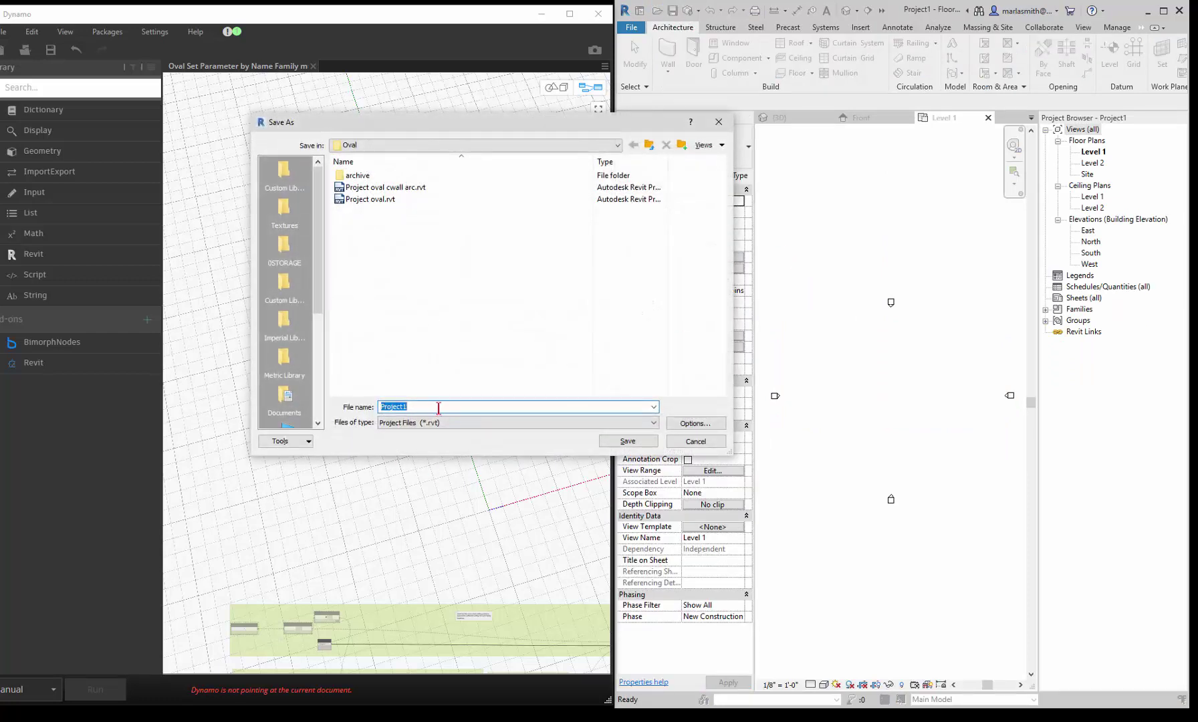
pyautogui.write('P')
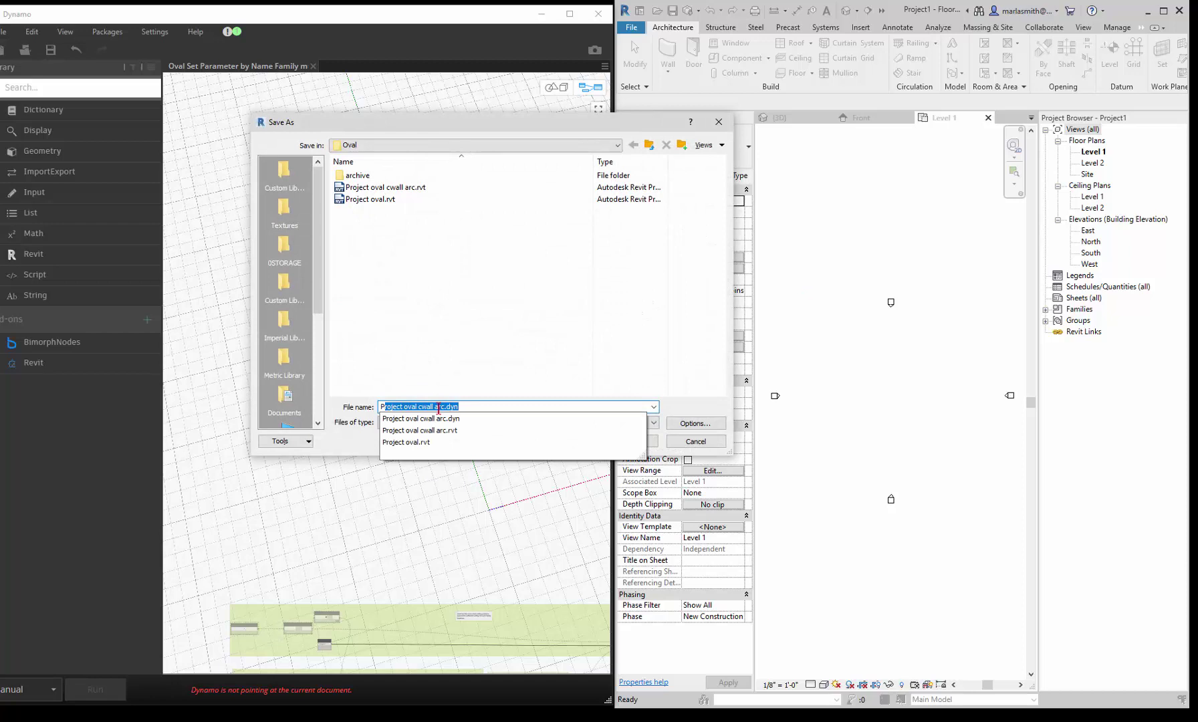
pyautogui.write('roject oval rotate')
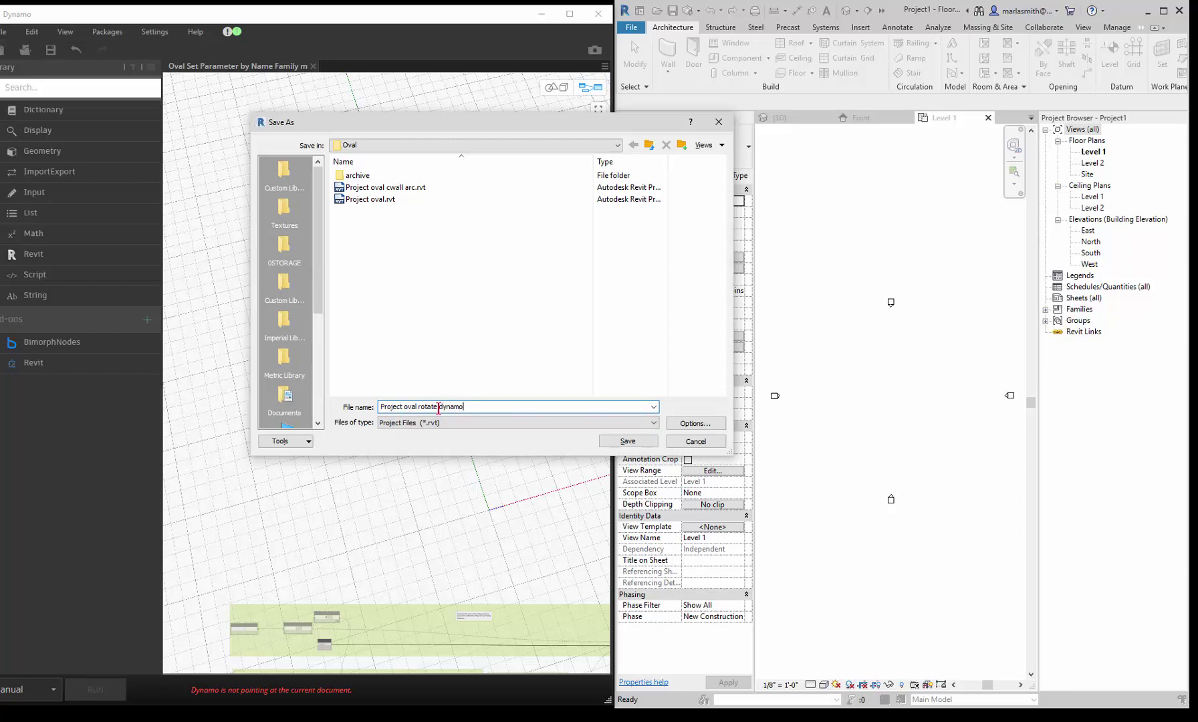
pyautogui.press('Return')
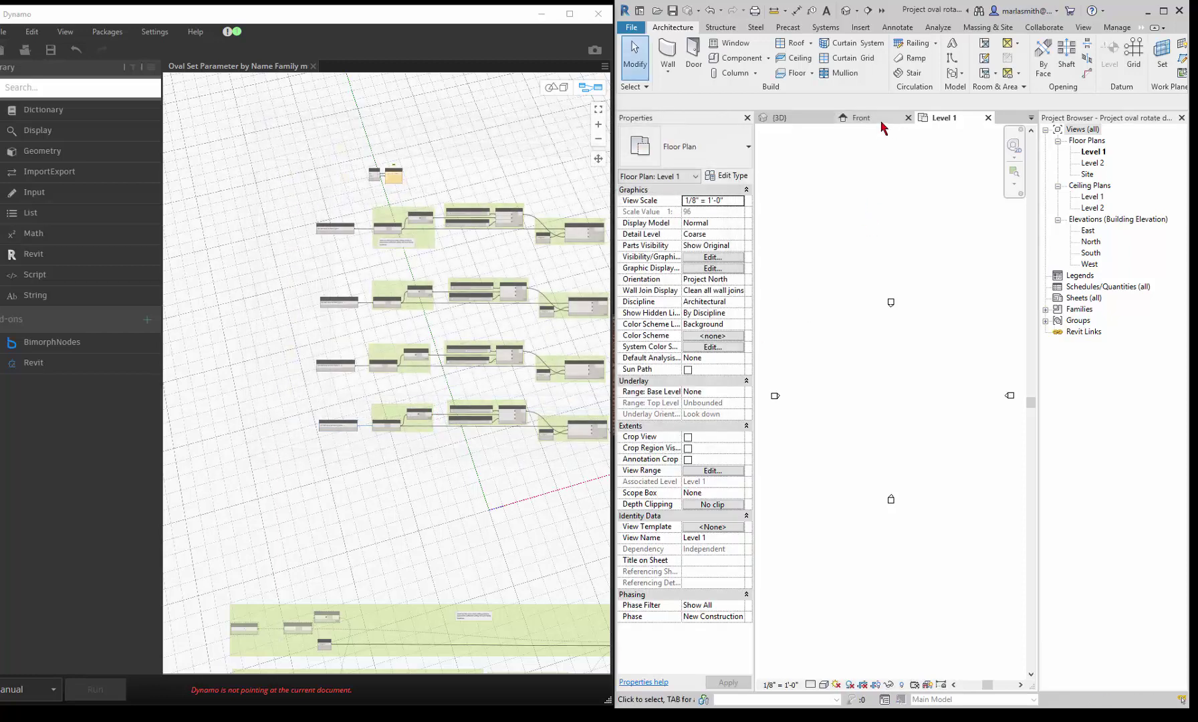
# Step: Load the Generic Model Line Division family into Project oval rotate dynamo.rvt
pyautogui.click(881, 123)
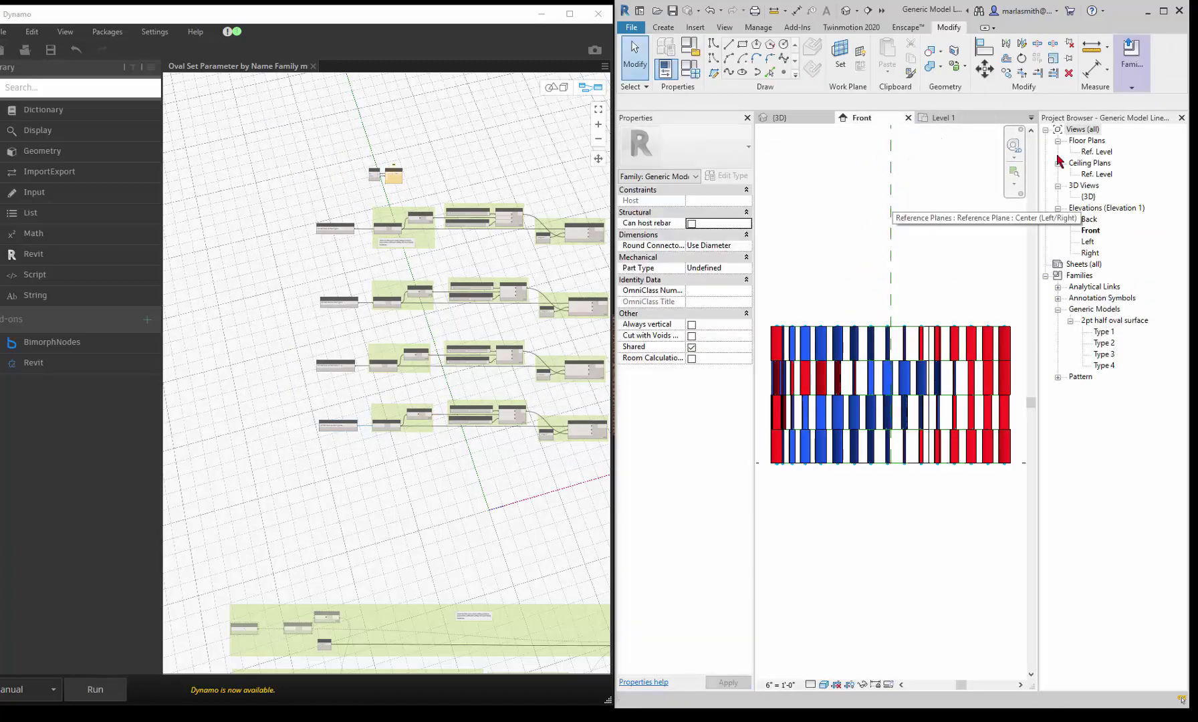
pyautogui.click(1132, 86)
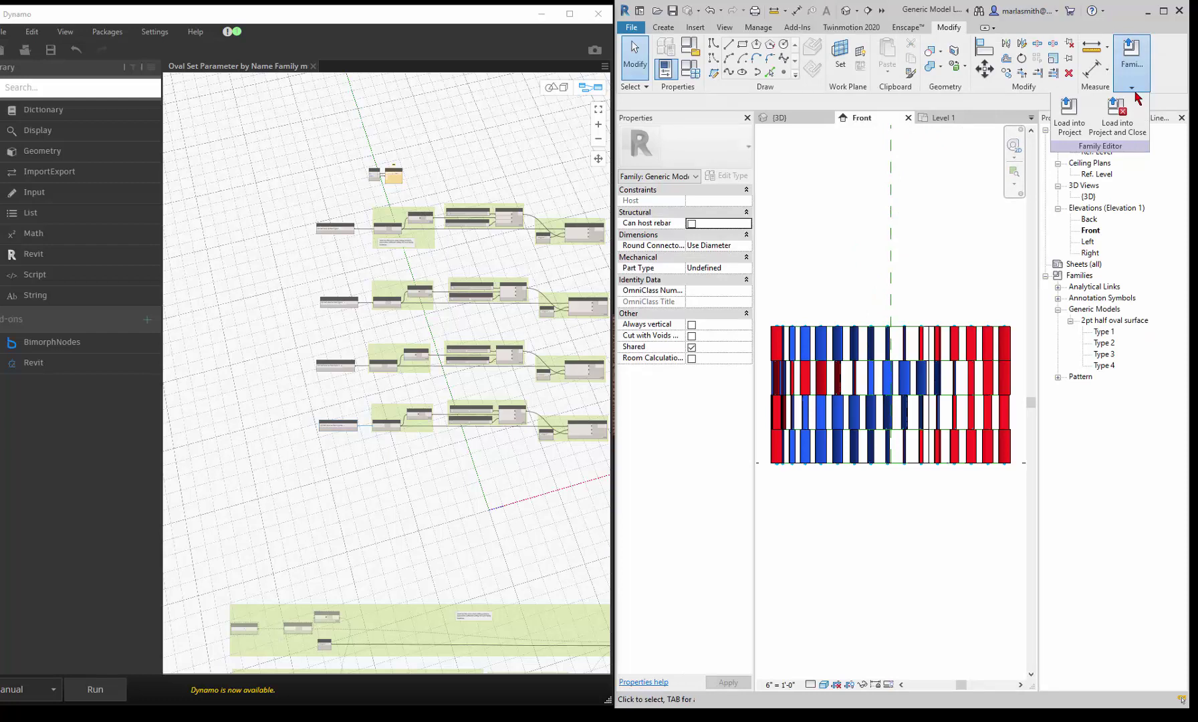
pyautogui.click(1070, 112)
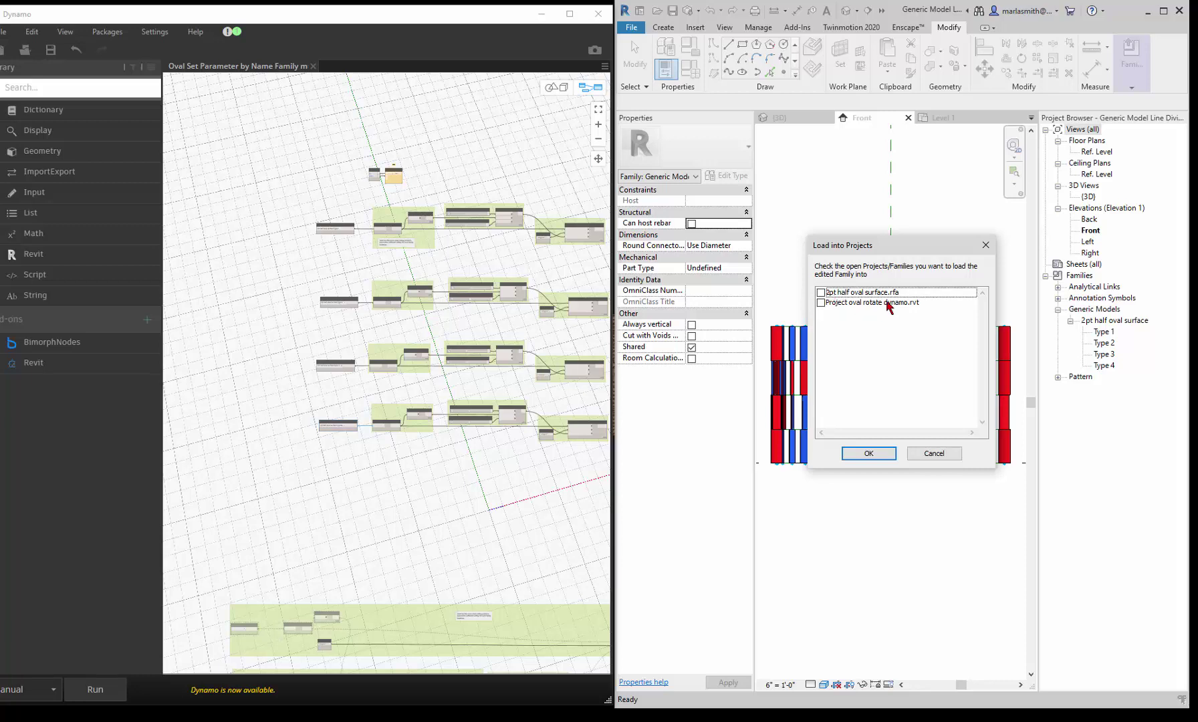
pyautogui.click(821, 303)
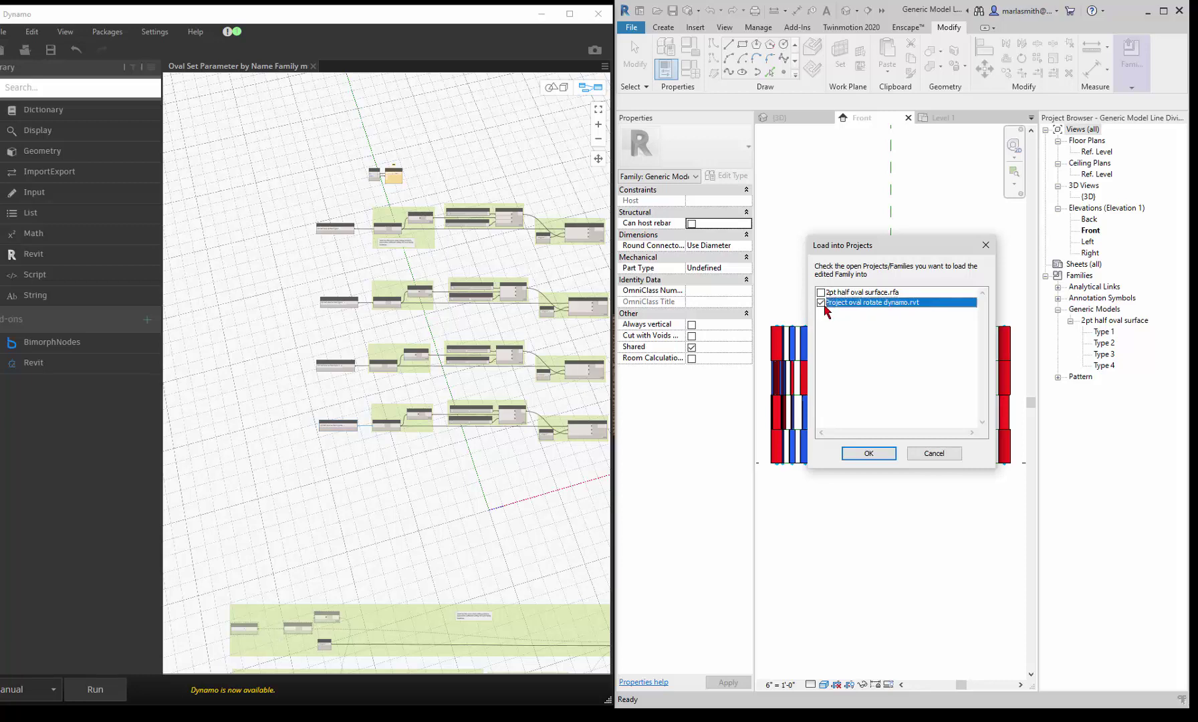
pyautogui.click(869, 454)
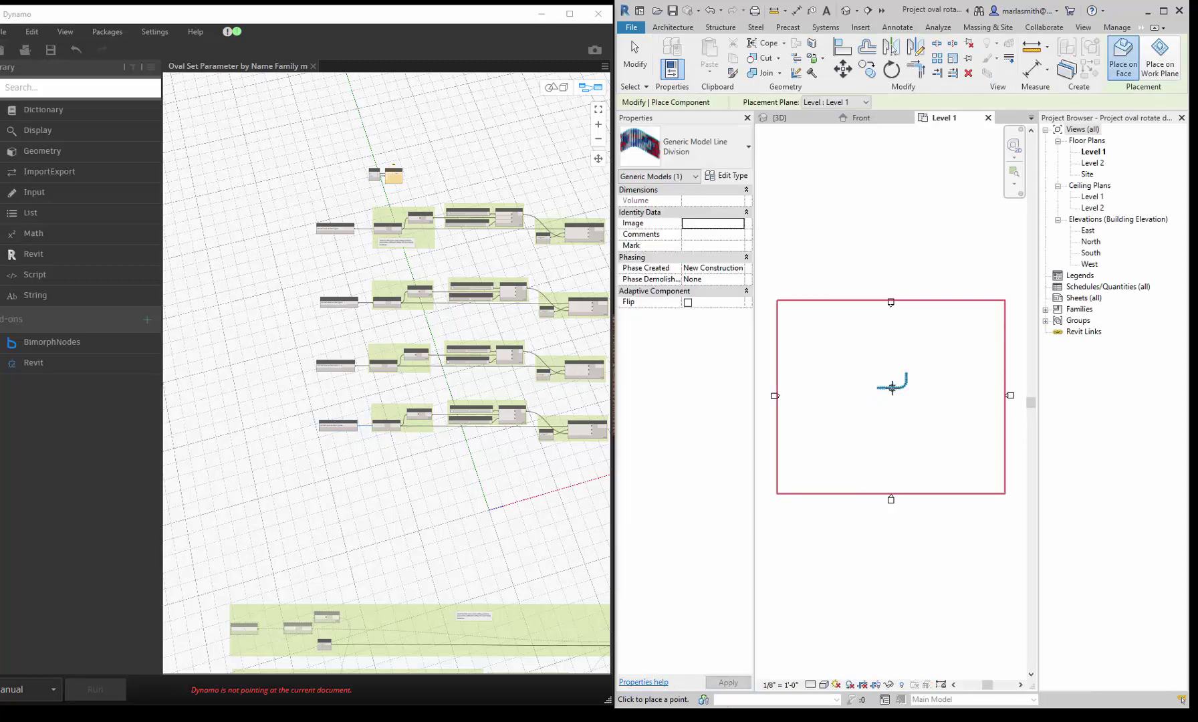
# Step: Place one Generic Model Line Division instance near the middle of the Level 1 plan and shift it slightly down and left
pyautogui.scroll(2, 892, 386)
pyautogui.scroll(1, 885, 398)
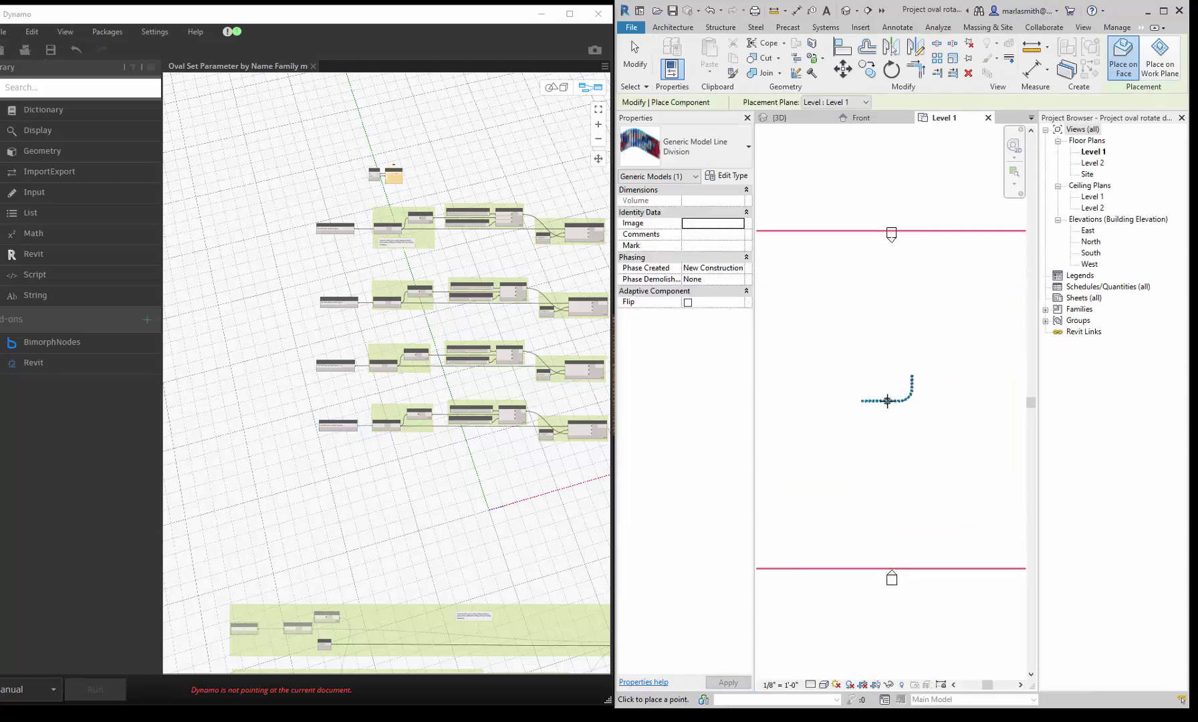
pyautogui.scroll(1, 887, 400)
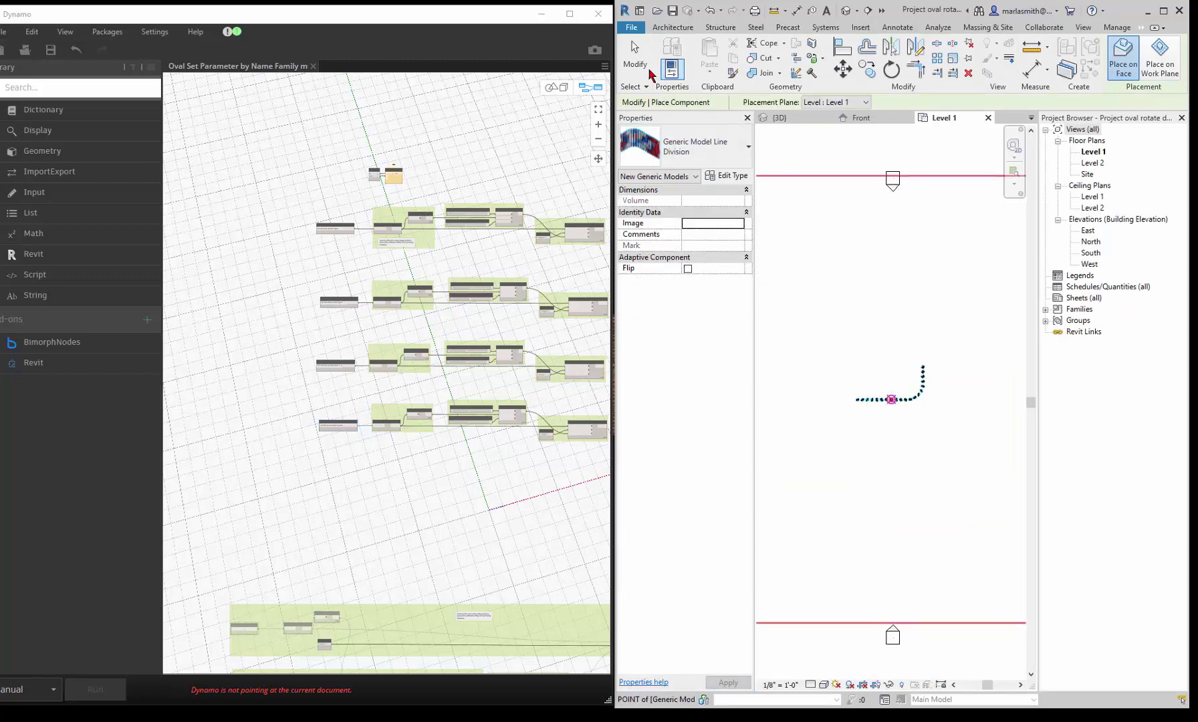
pyautogui.click(636, 54)
pyautogui.click(910, 401)
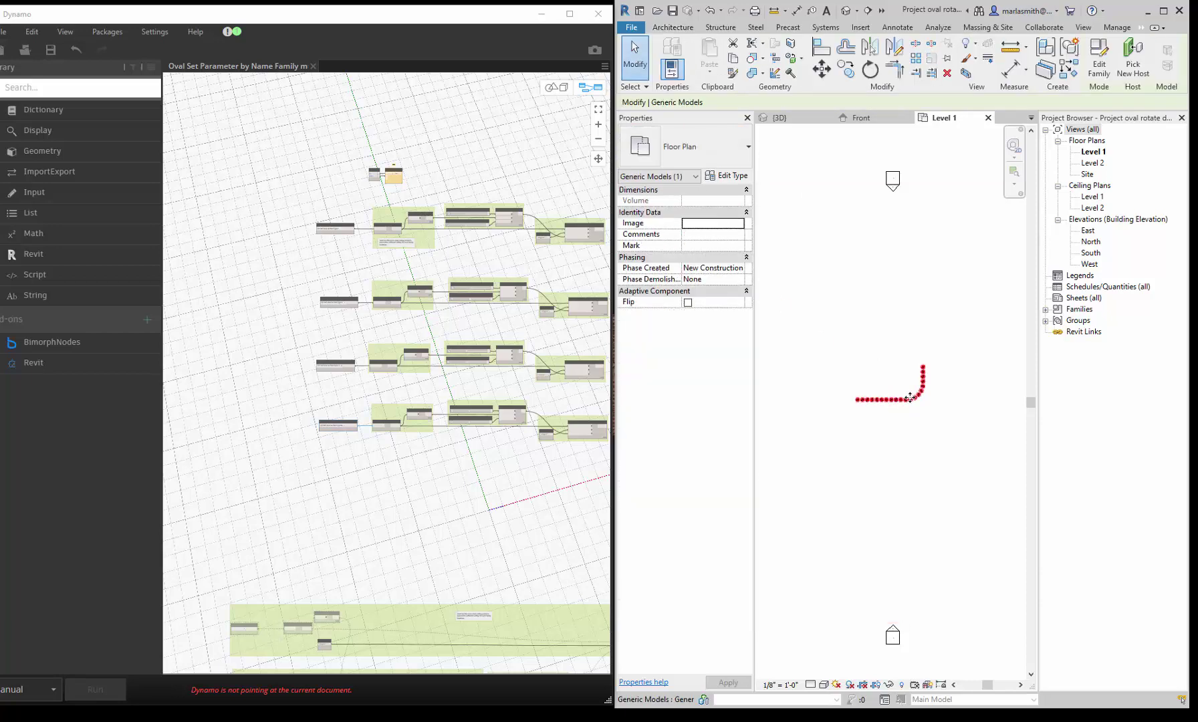
pyautogui.moveTo(911, 401)
pyautogui.mouseDown()
pyautogui.moveTo(861, 311)
pyautogui.moveTo(941, 401)
pyautogui.moveTo(899, 410)
pyautogui.mouseUp()
pyautogui.press('Escape')
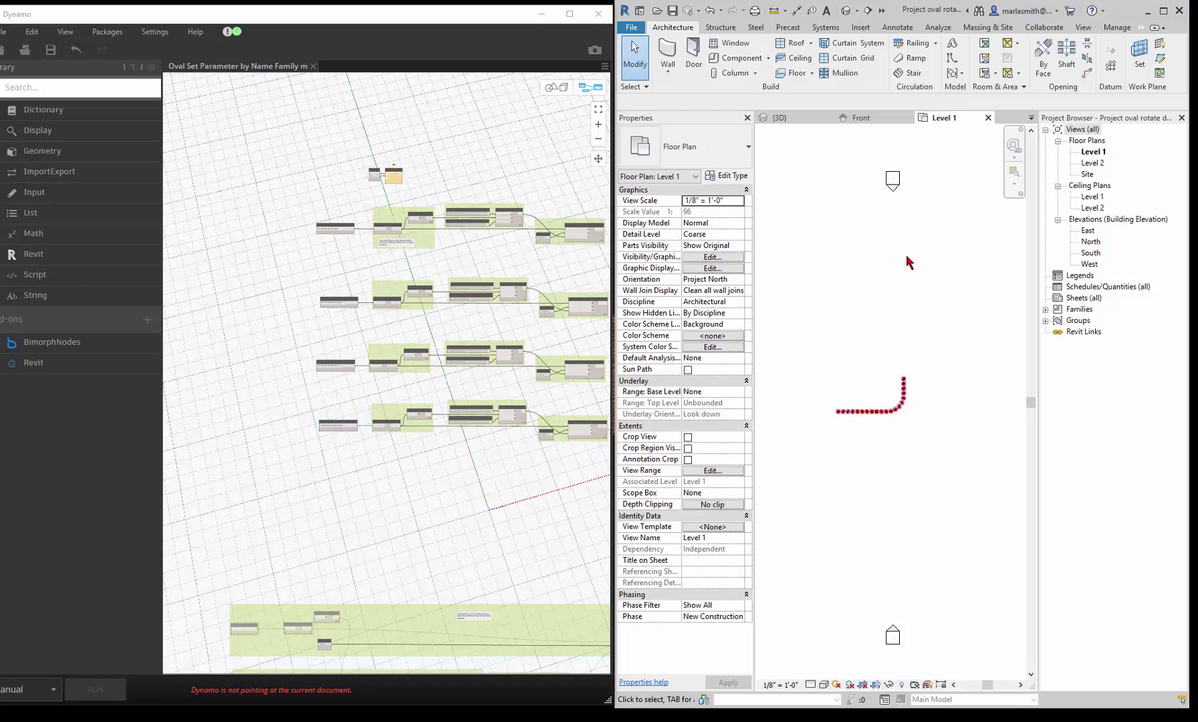
# Step: Open the project's default 3D view in the Shaded visual style and close the Level 1 plan
pyautogui.click(847, 11)
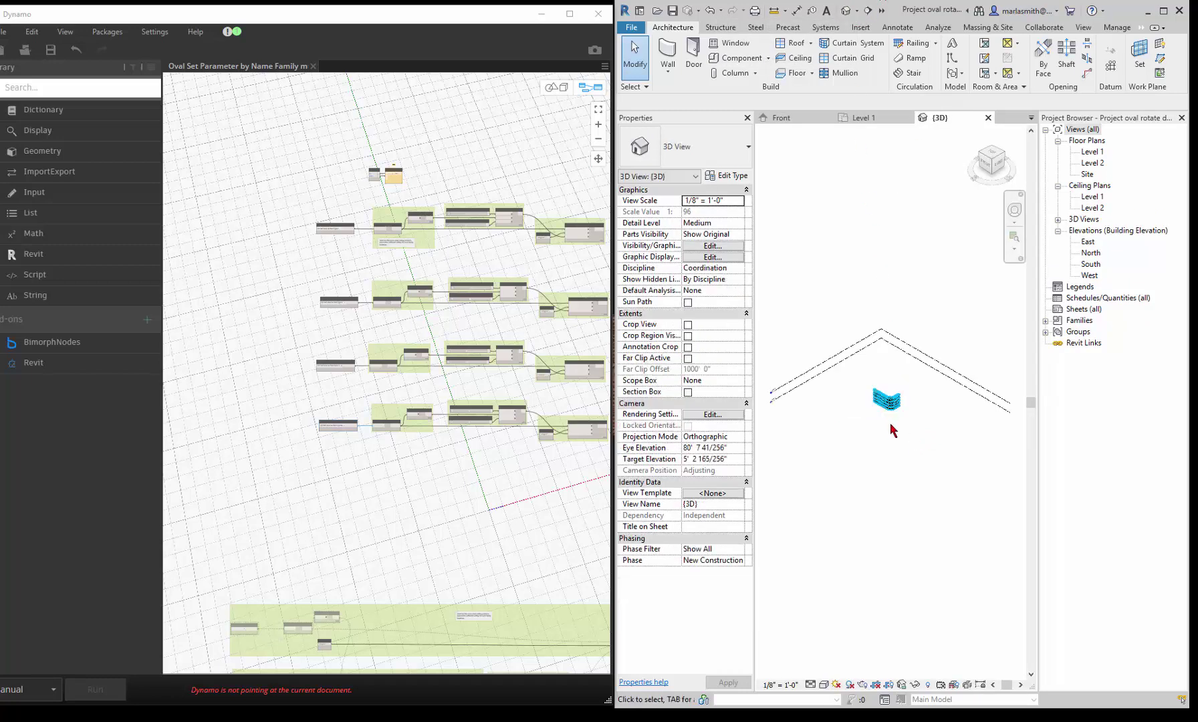
pyautogui.click(823, 685)
pyautogui.click(862, 647)
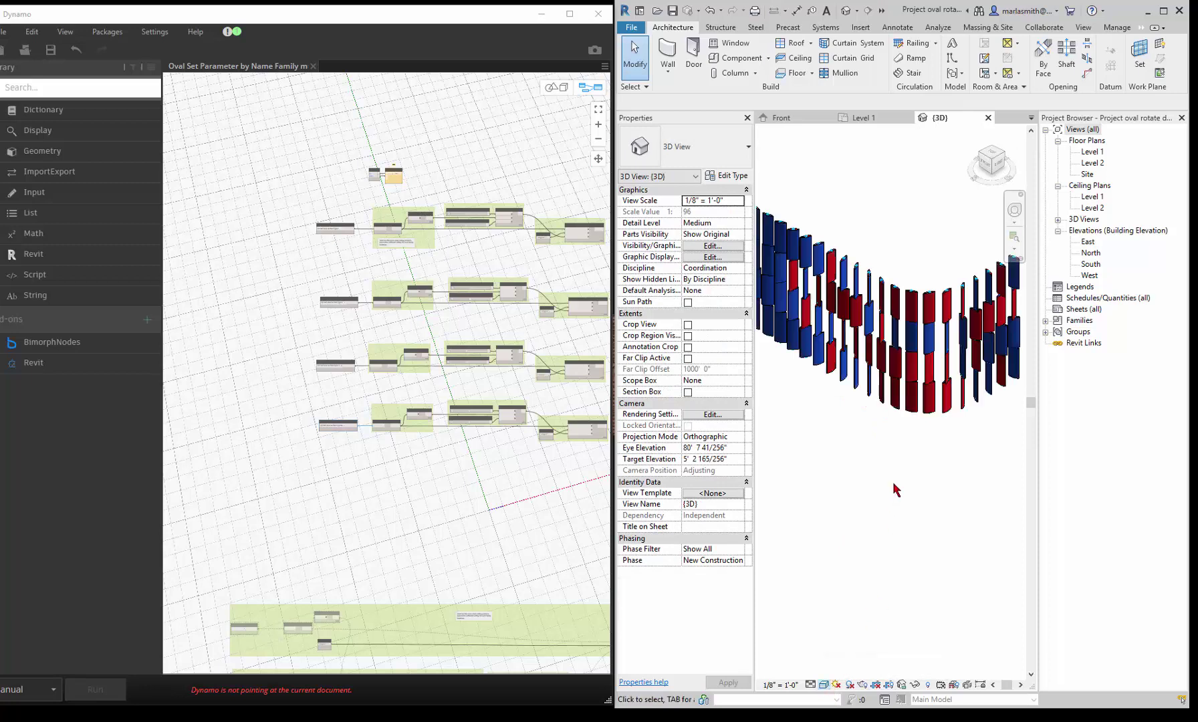
pyautogui.scroll(-3, 893, 448)
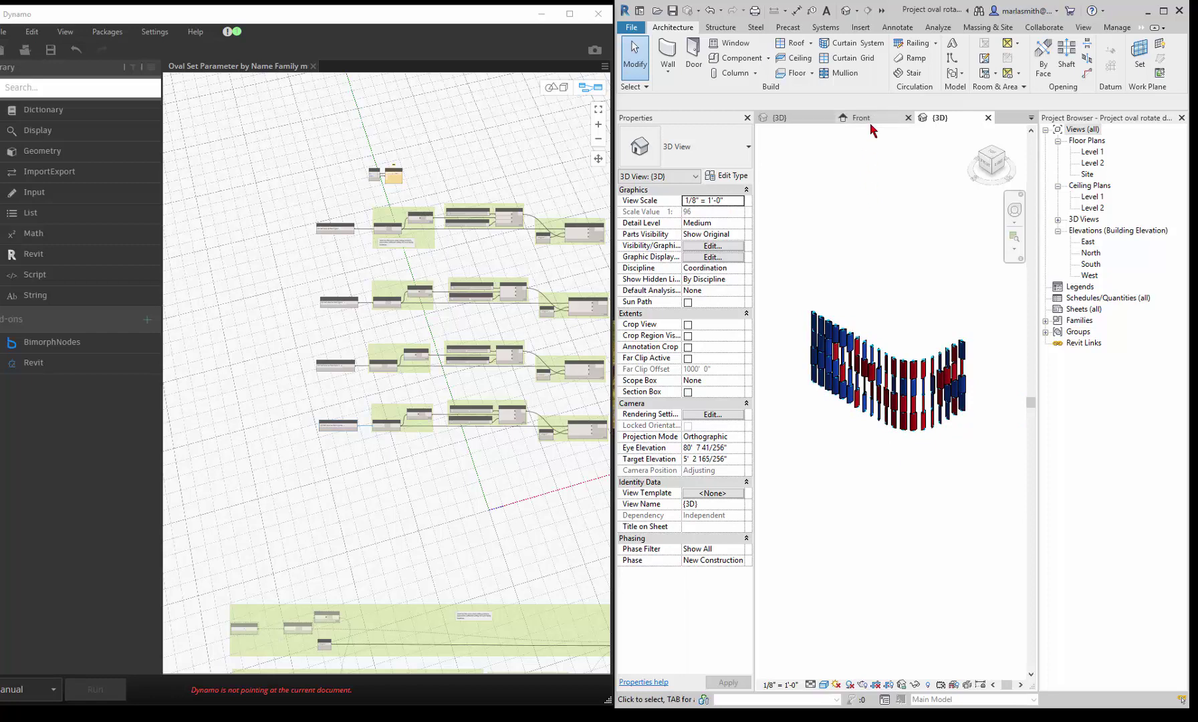
# Step: Delete the top row of repeated half-oval panels in the family's Front elevation
pyautogui.click(871, 126)
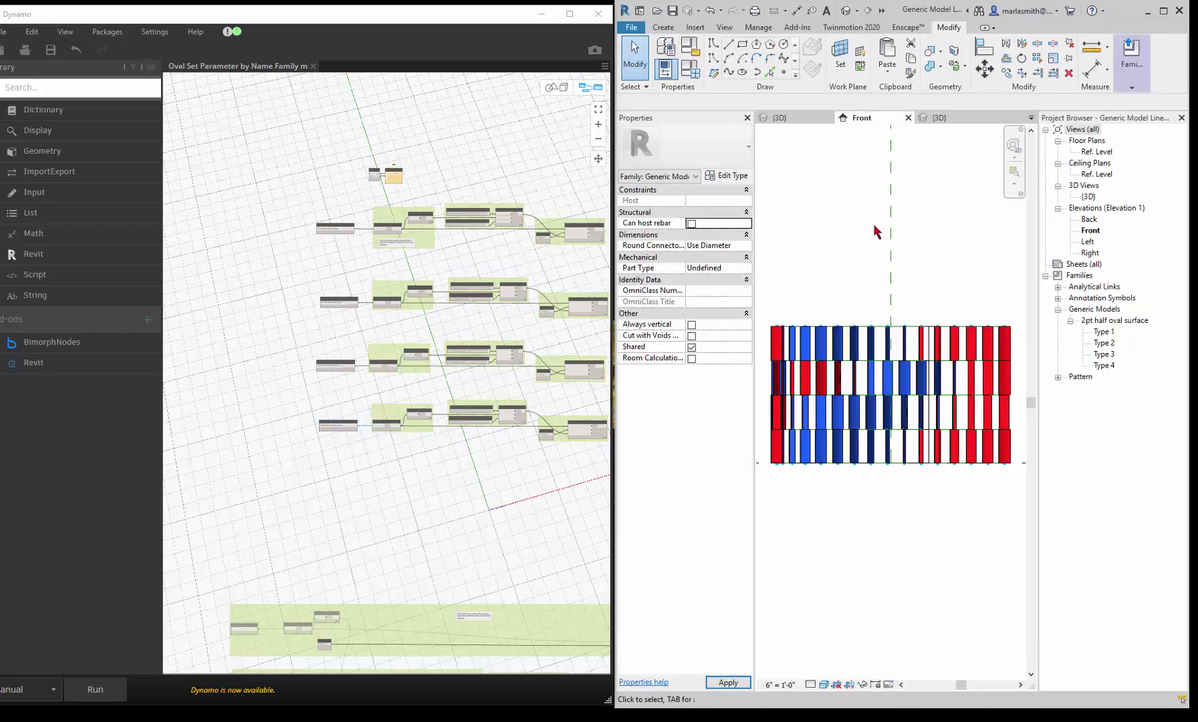
pyautogui.click(875, 345)
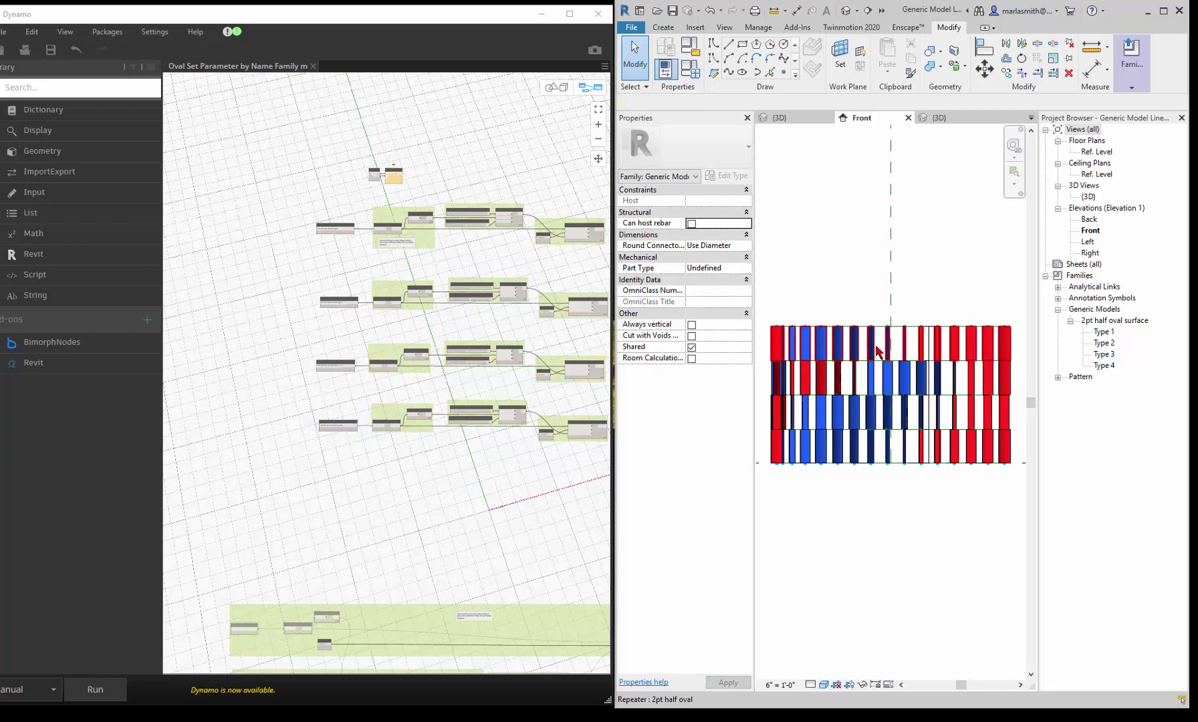
pyautogui.click(865, 239)
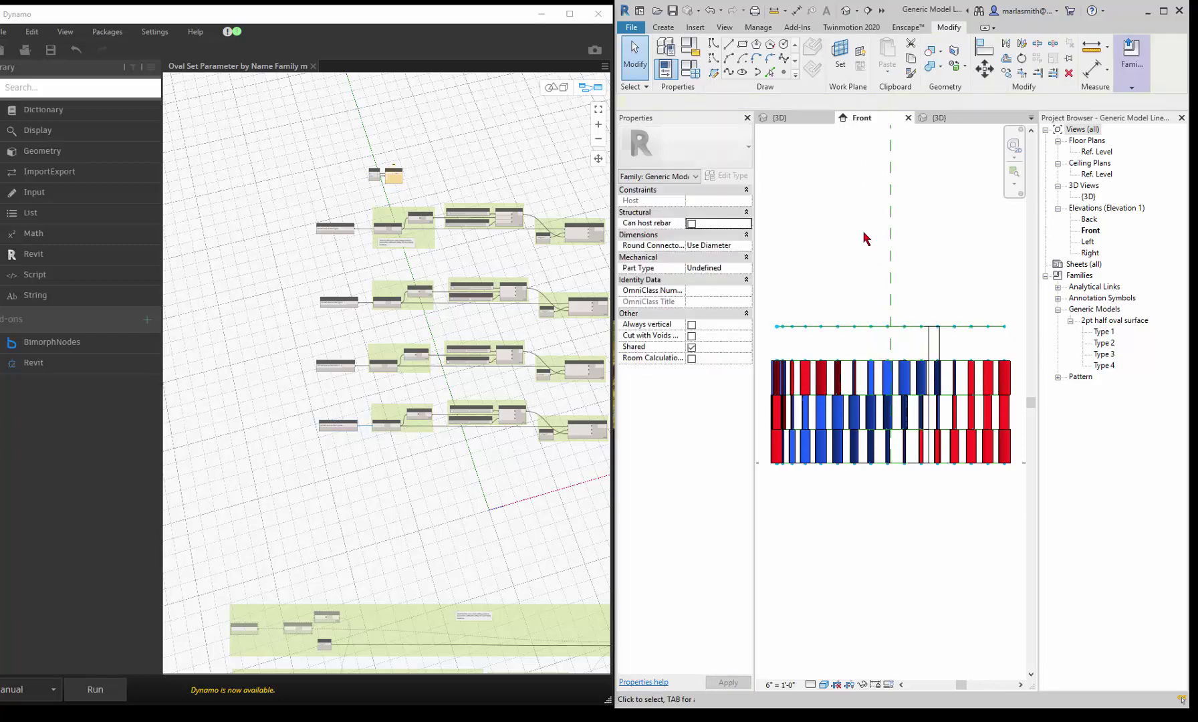
# Step: Reload the edited line division family into the oval rotate project, overwriting the existing version
pyautogui.click(1127, 88)
pyautogui.click(1069, 113)
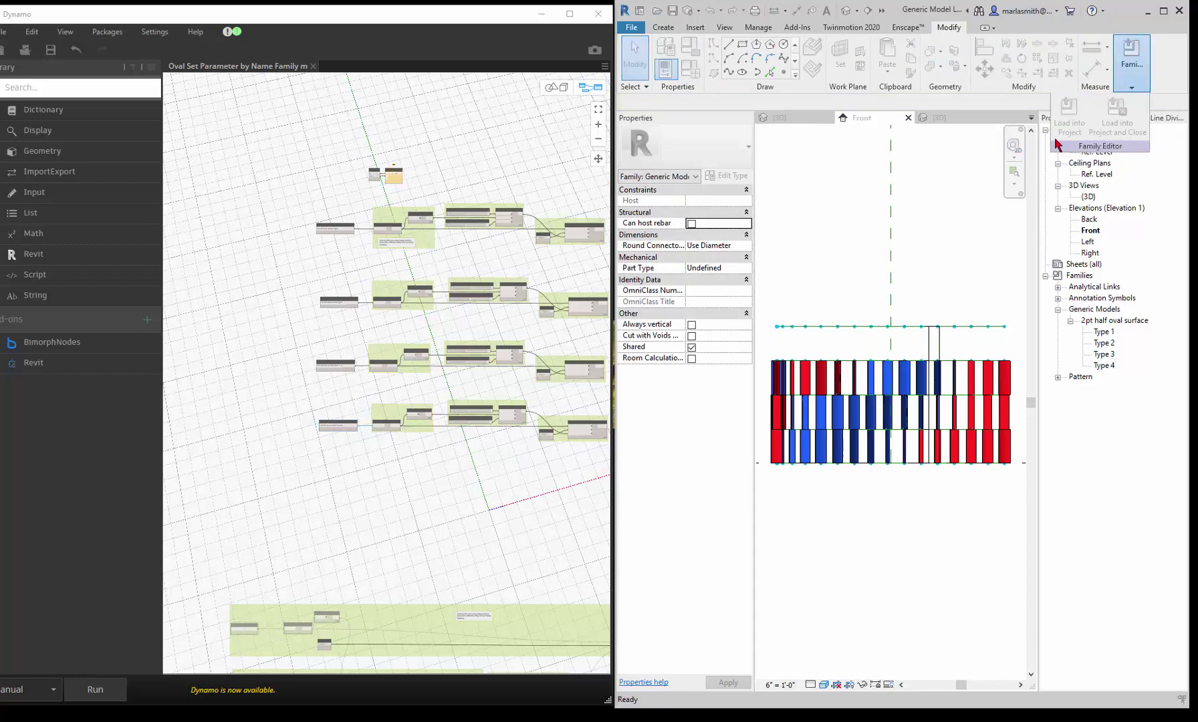
pyautogui.click(877, 453)
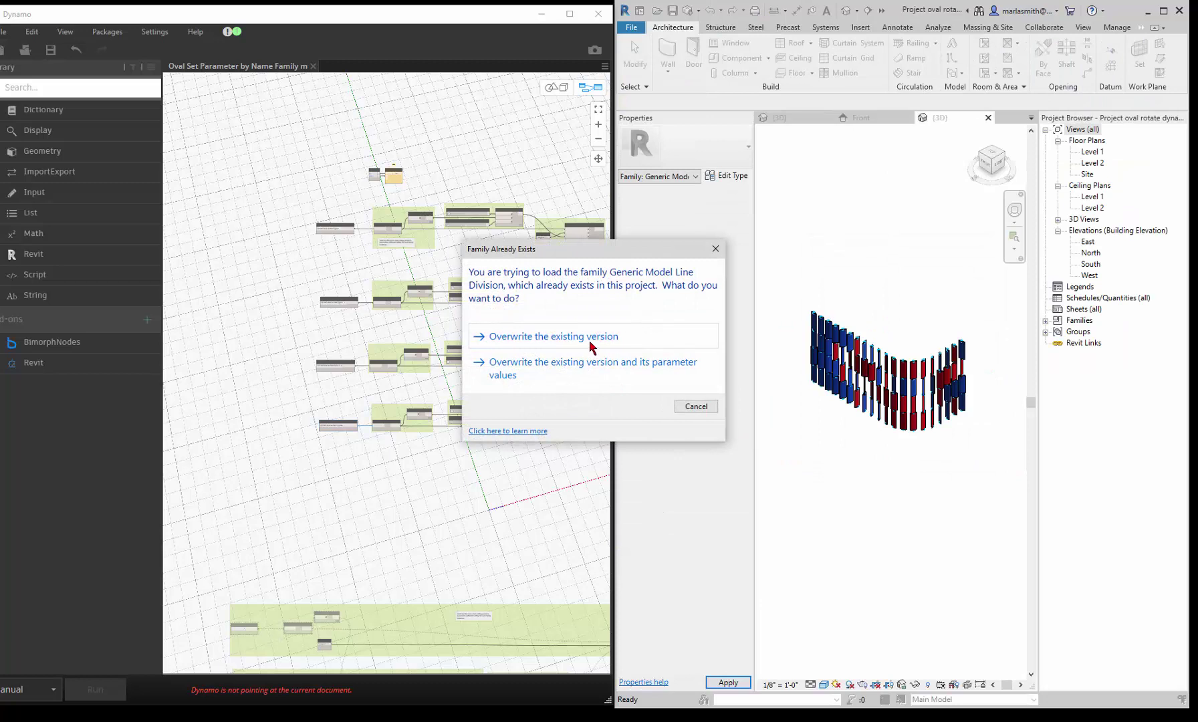
pyautogui.click(591, 337)
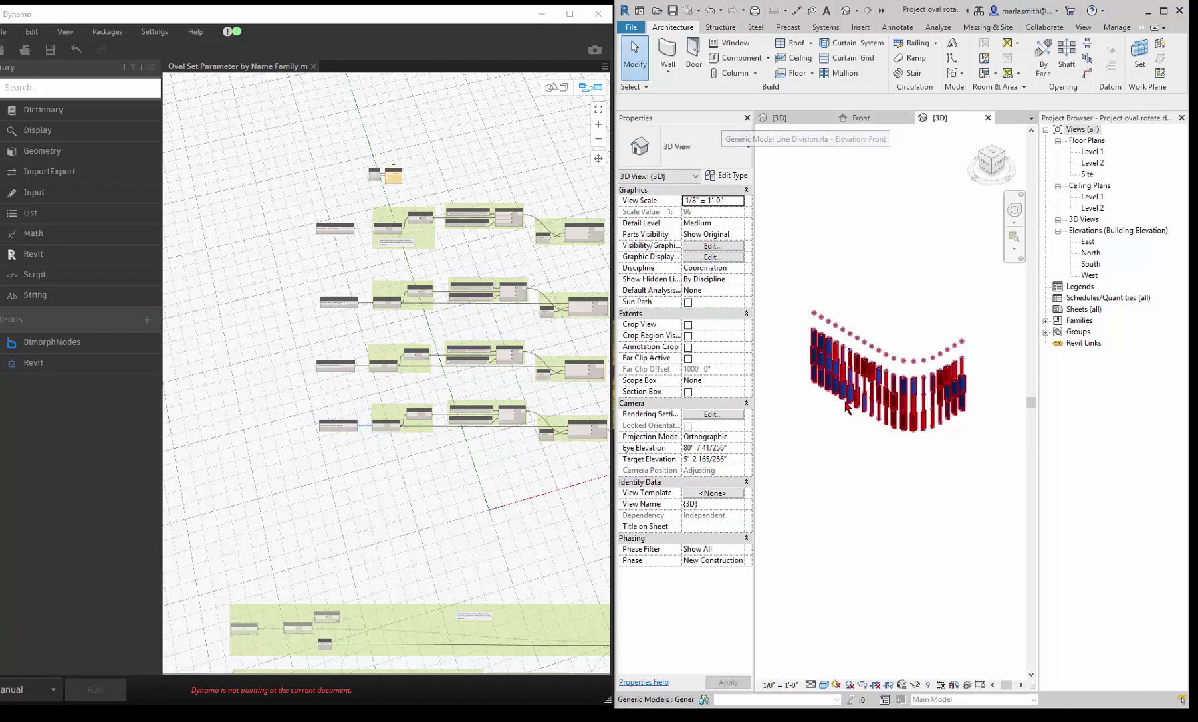
# Step: Return to the family's Front elevation and set the Start Angle of the uppermost node row in Dynamo to 60
pyautogui.click(862, 119)
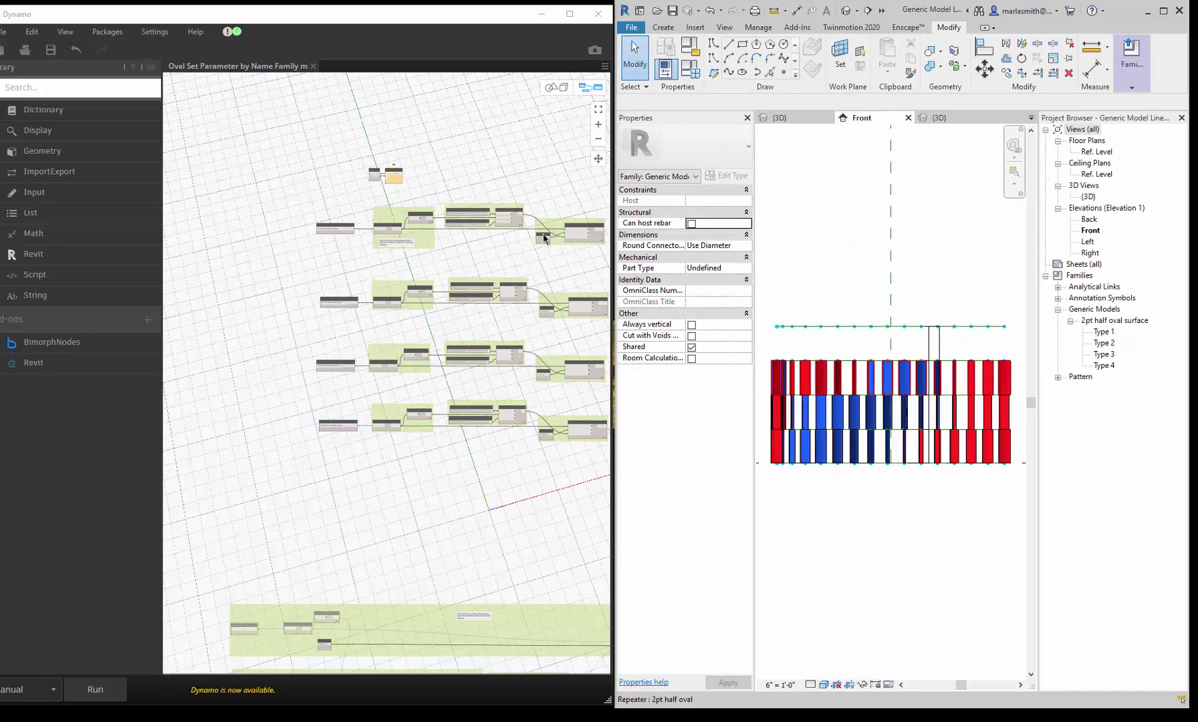
pyautogui.scroll(5, 511, 225)
pyautogui.scroll(3, 379, 195)
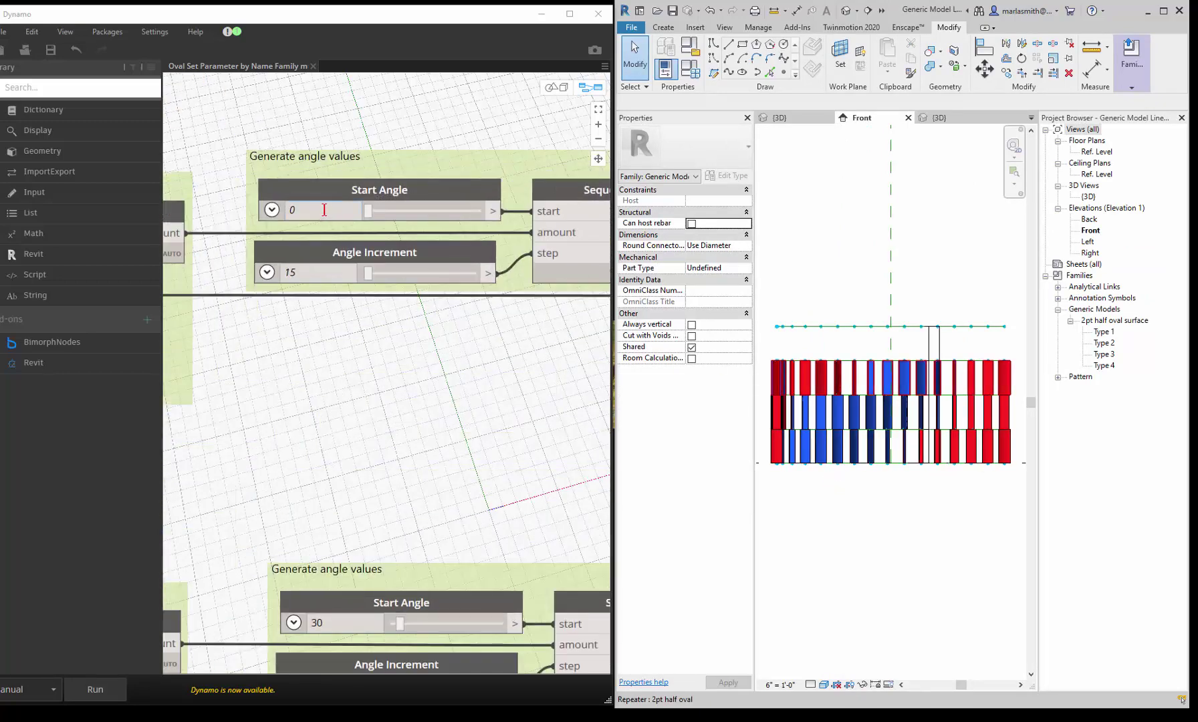
pyautogui.doubleClick(324, 210)
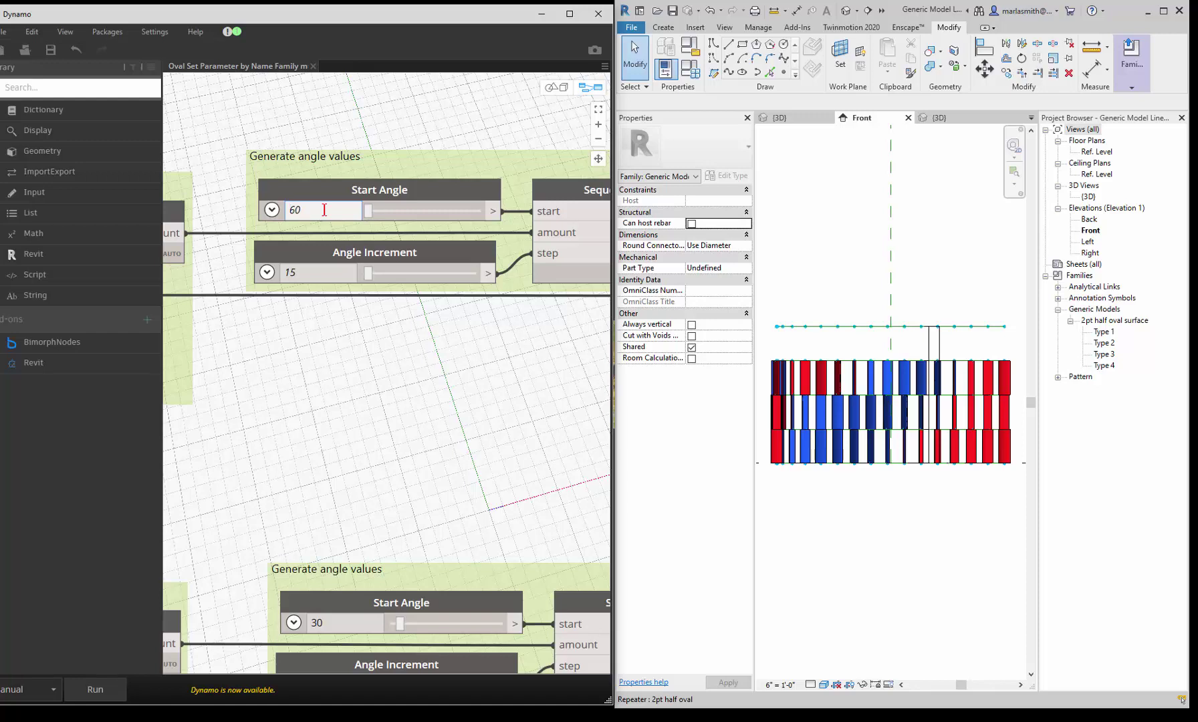
pyautogui.press('Return')
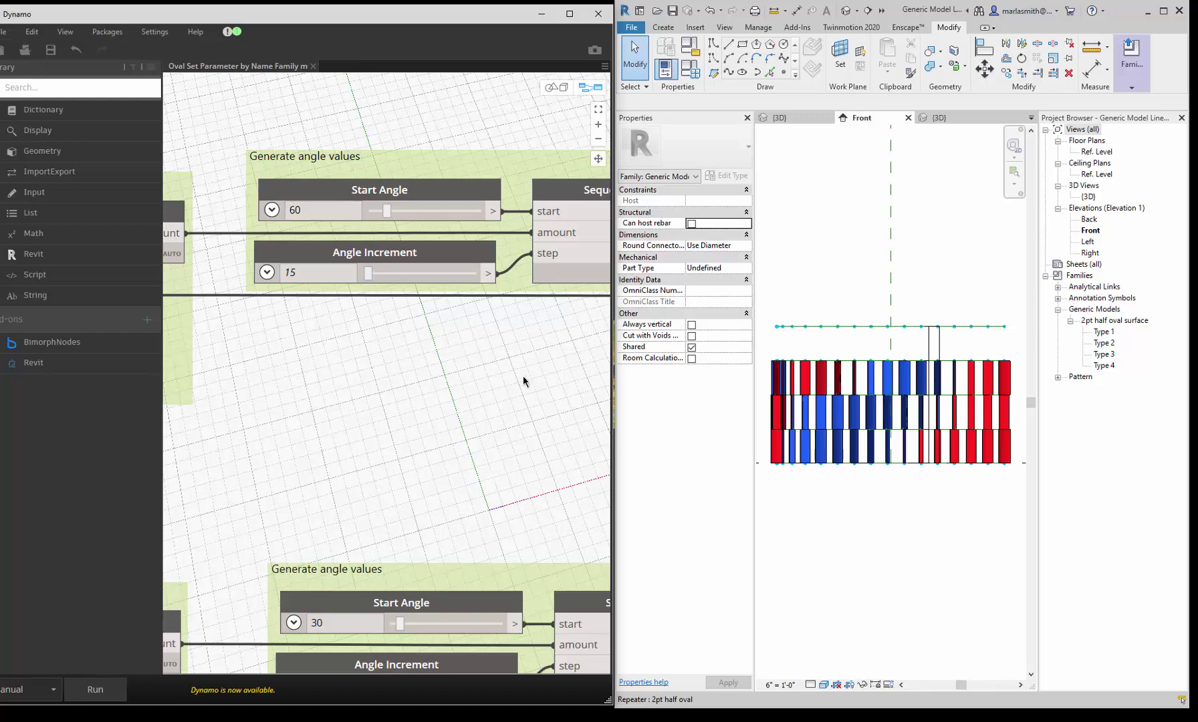
# Step: Change the Start Angle in the second node row and run the Dynamo graph on the family
pyautogui.scroll(-5, 524, 375)
pyautogui.scroll(3, 435, 506)
pyautogui.moveTo(418, 497); pyautogui.dragTo(392, 495)
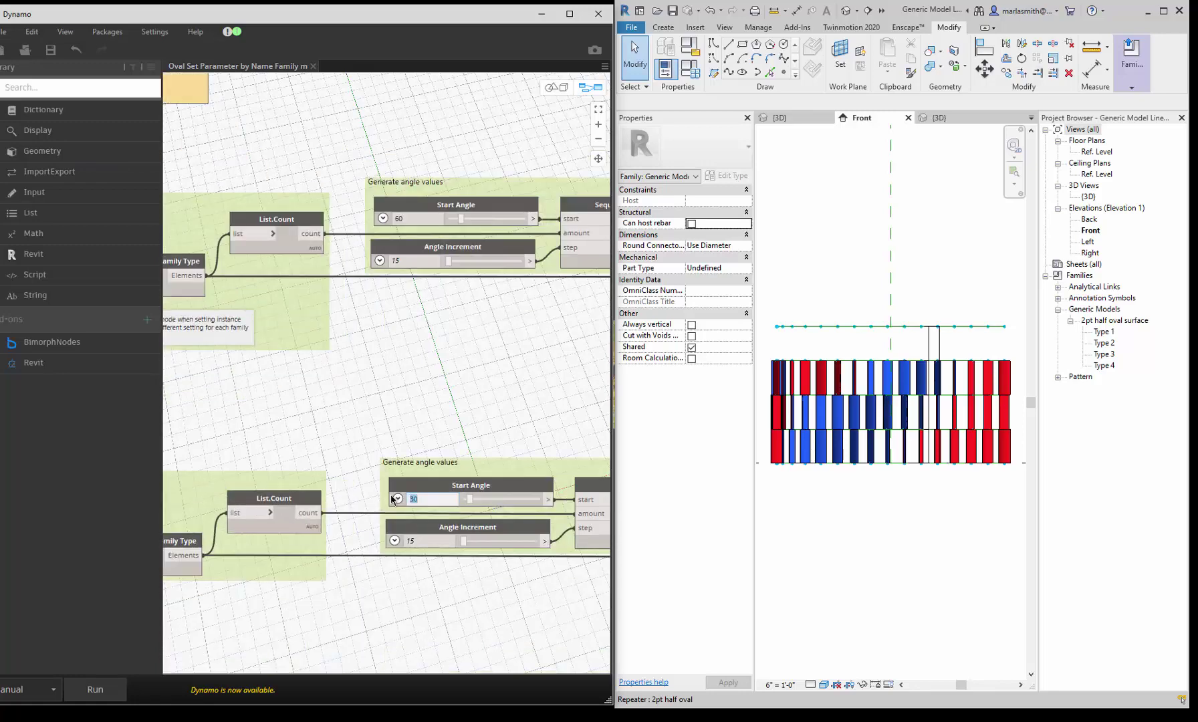
pyautogui.press('Return')
pyautogui.scroll(-5, 475, 327)
pyautogui.scroll(3, 478, 479)
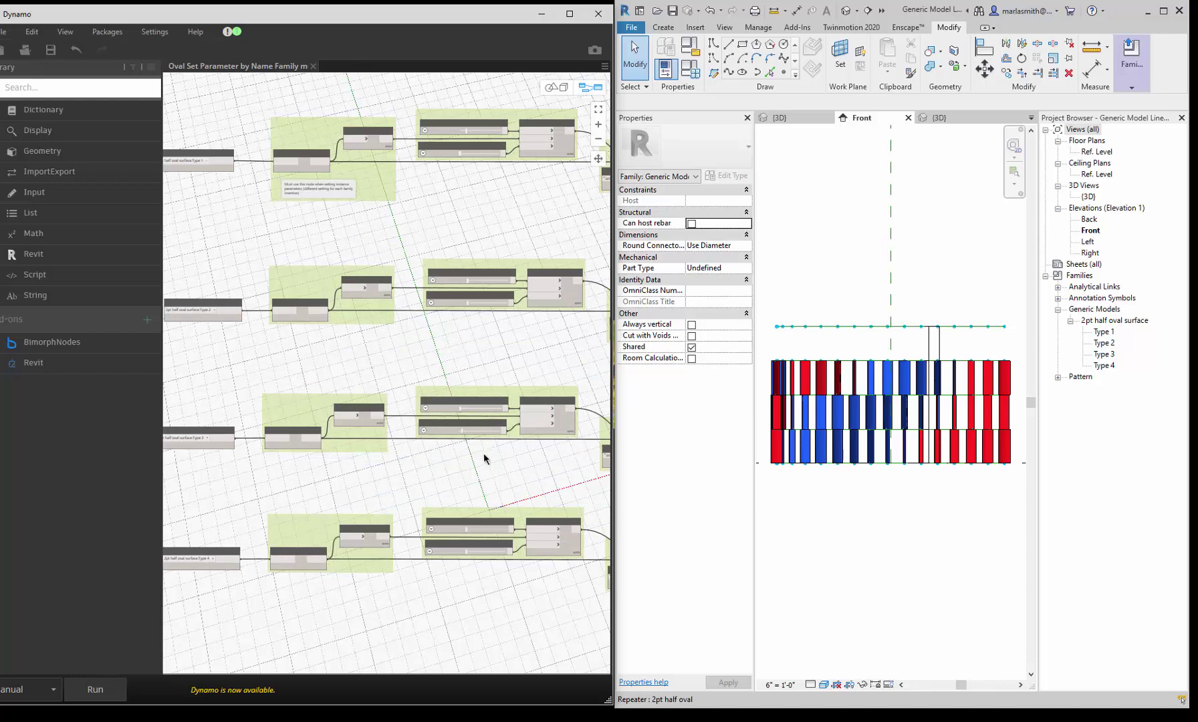
pyautogui.click(95, 689)
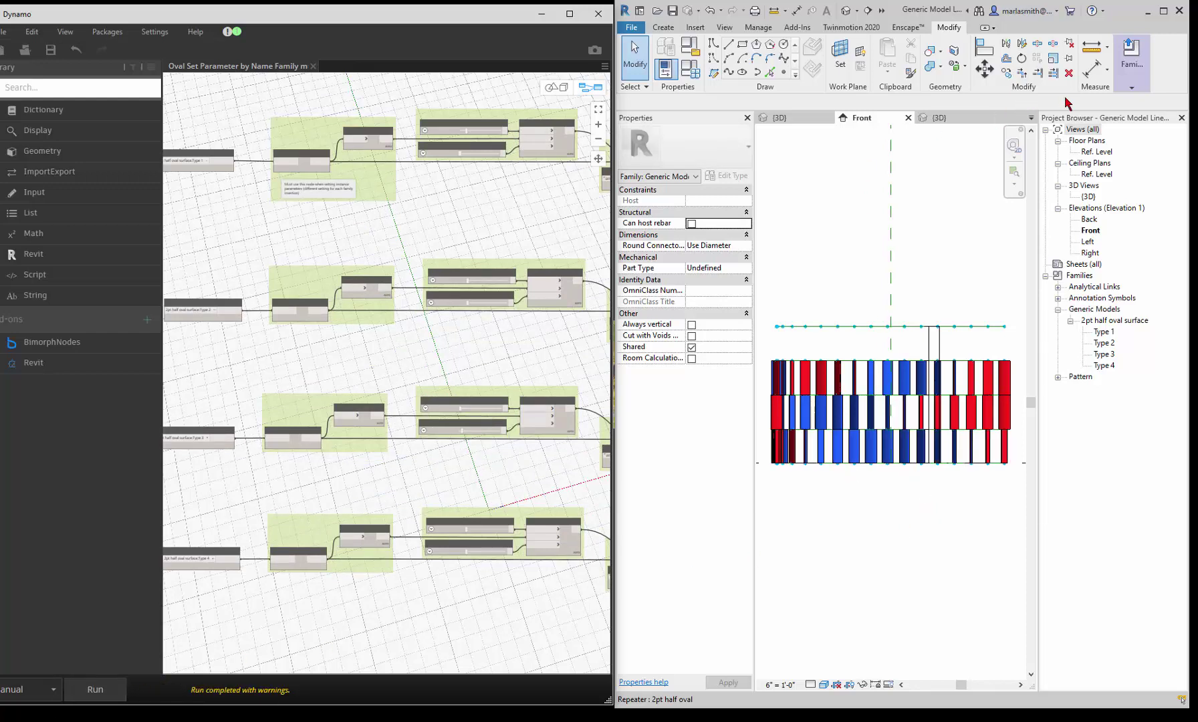
# Step: Load the updated family into Project oval rotate dynamo.rvt, overwriting the existing version and its parameter values, and inspect the panels in 3D
pyautogui.click(1132, 88)
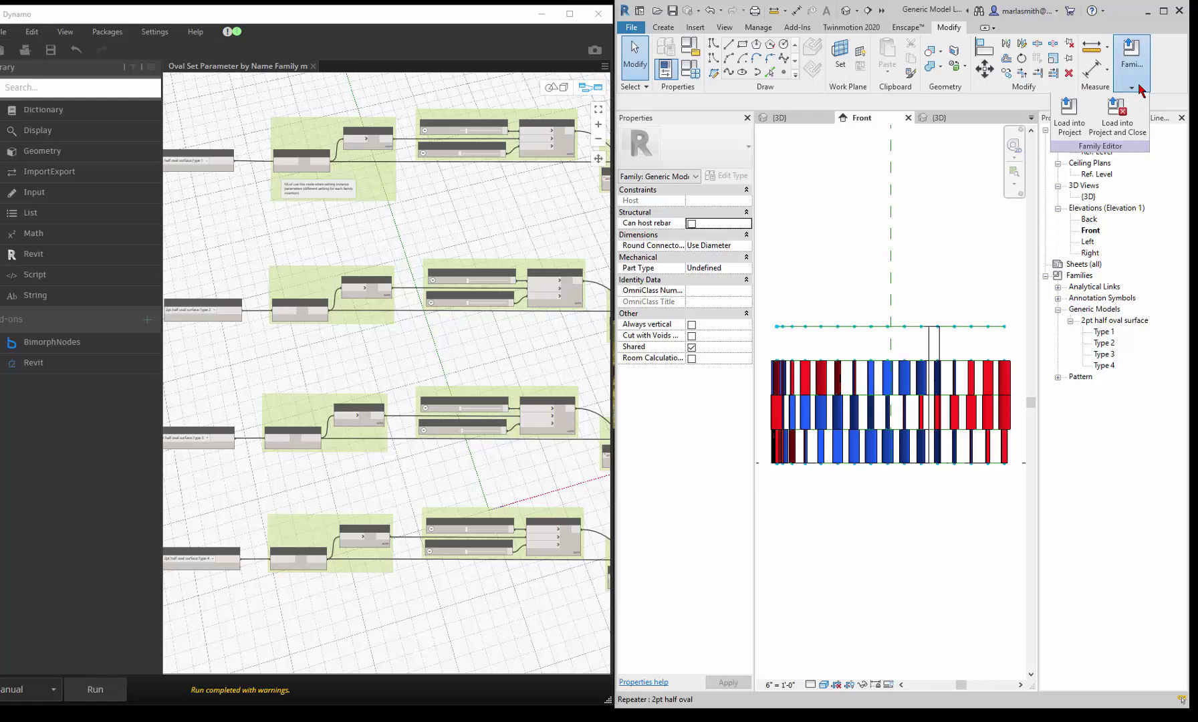
pyautogui.click(1069, 113)
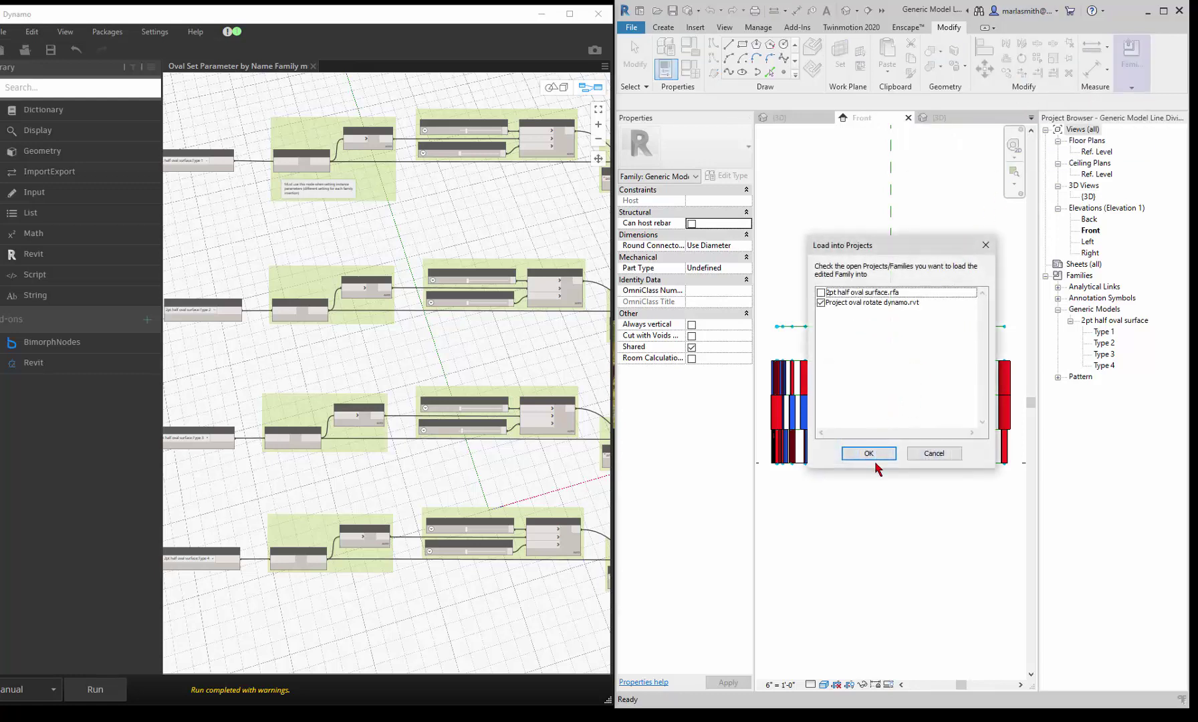
pyautogui.click(871, 454)
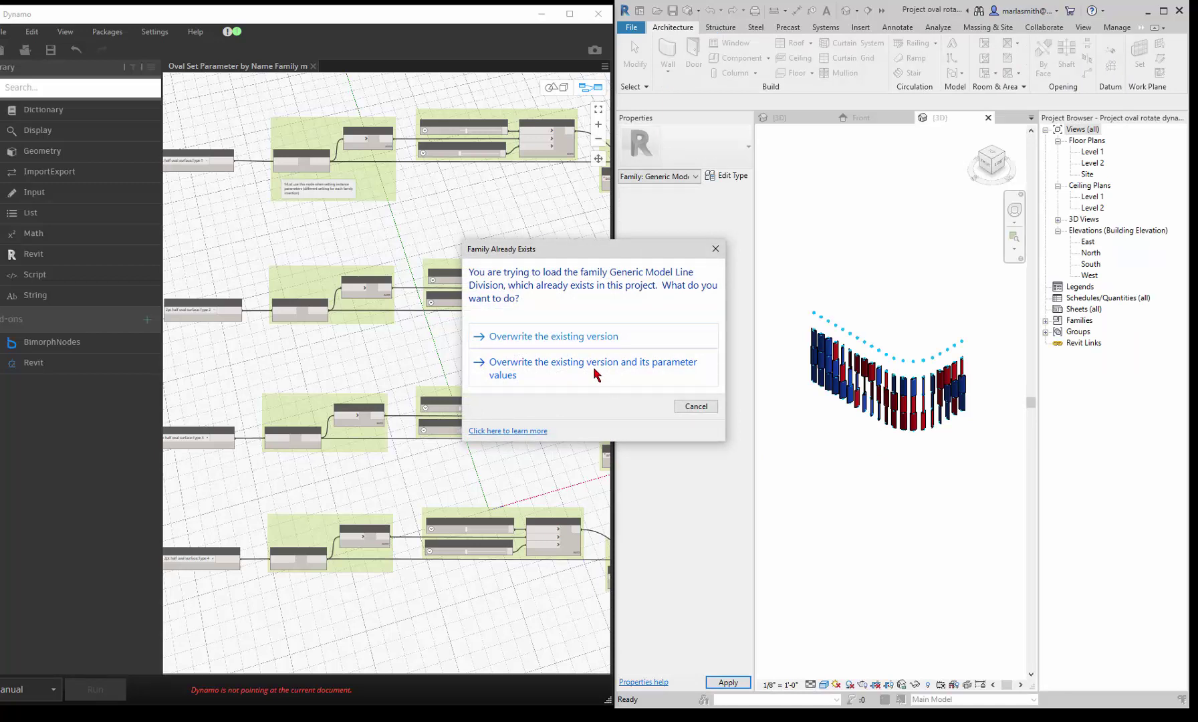
pyautogui.click(594, 374)
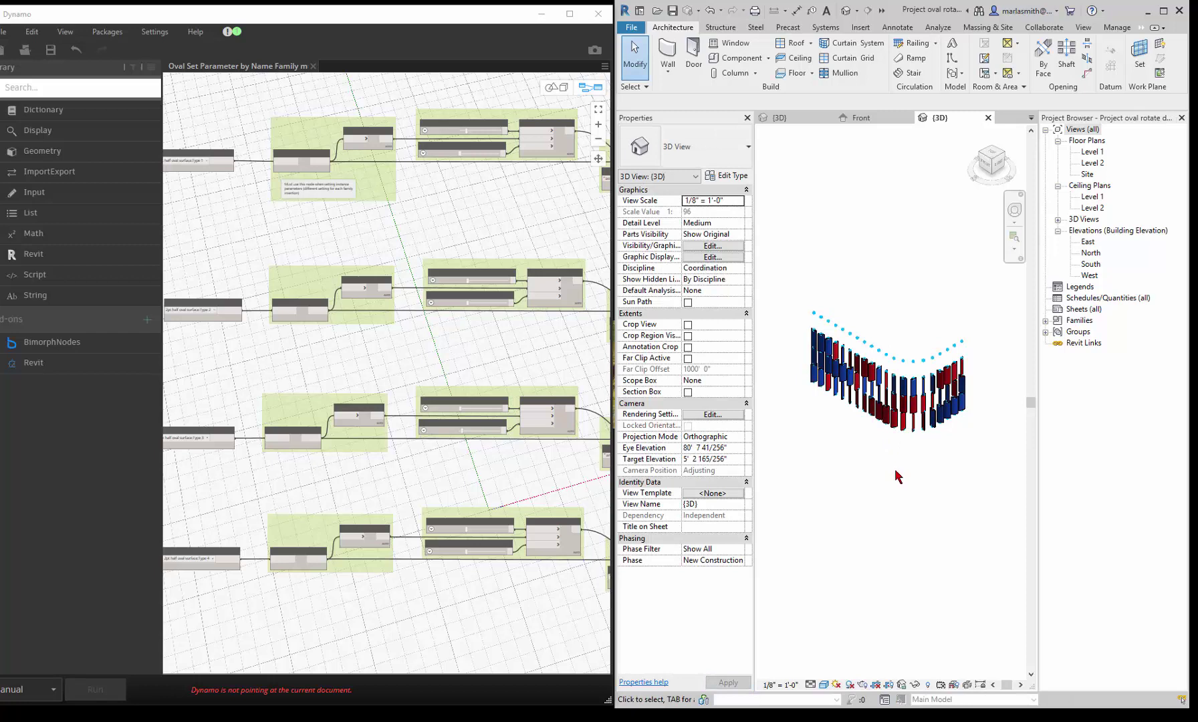
pyautogui.scroll(1, 878, 355)
pyautogui.scroll(1, 829, 443)
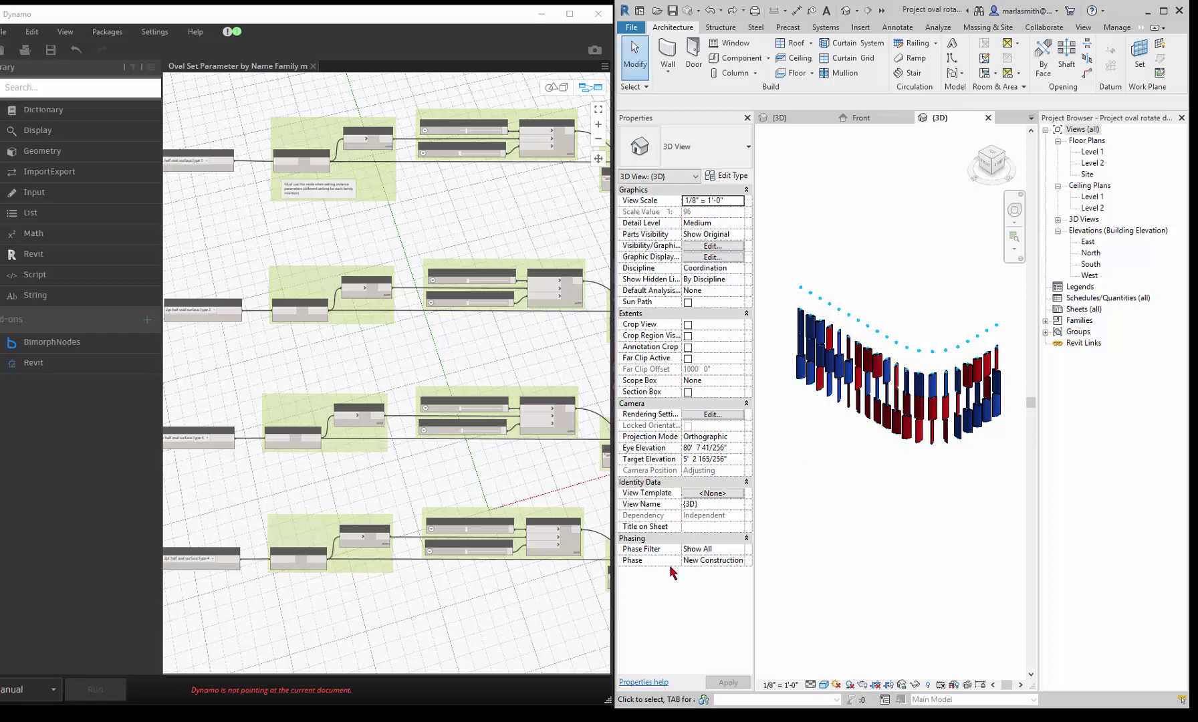
pyautogui.scroll(3, 922, 347)
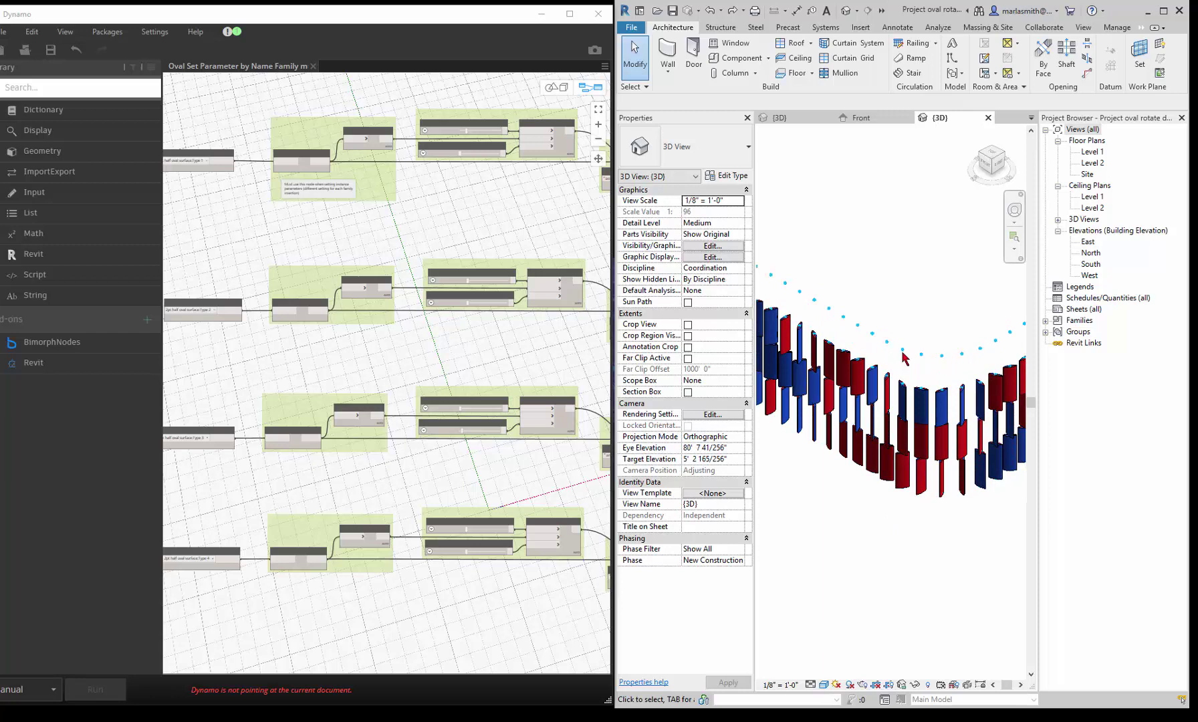
pyautogui.scroll(-3, 911, 334)
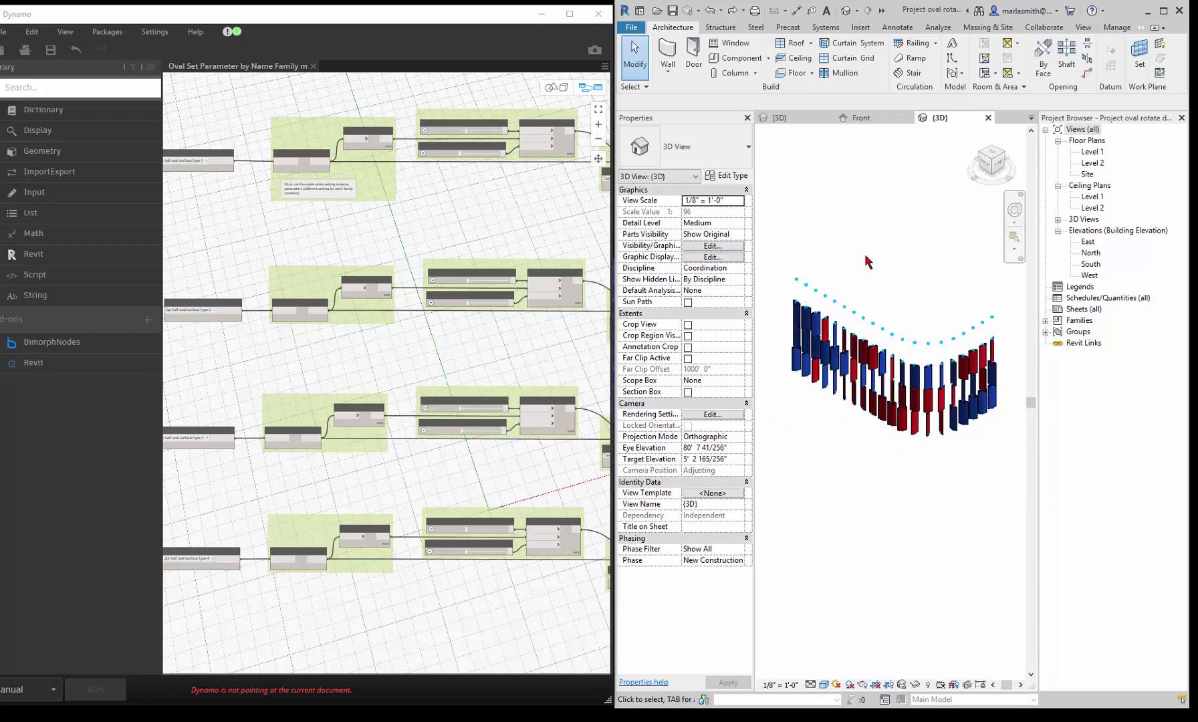
# Step: In the family's Front elevation, turn off Nodes in the path representation of the uppermost divided path
pyautogui.click(877, 122)
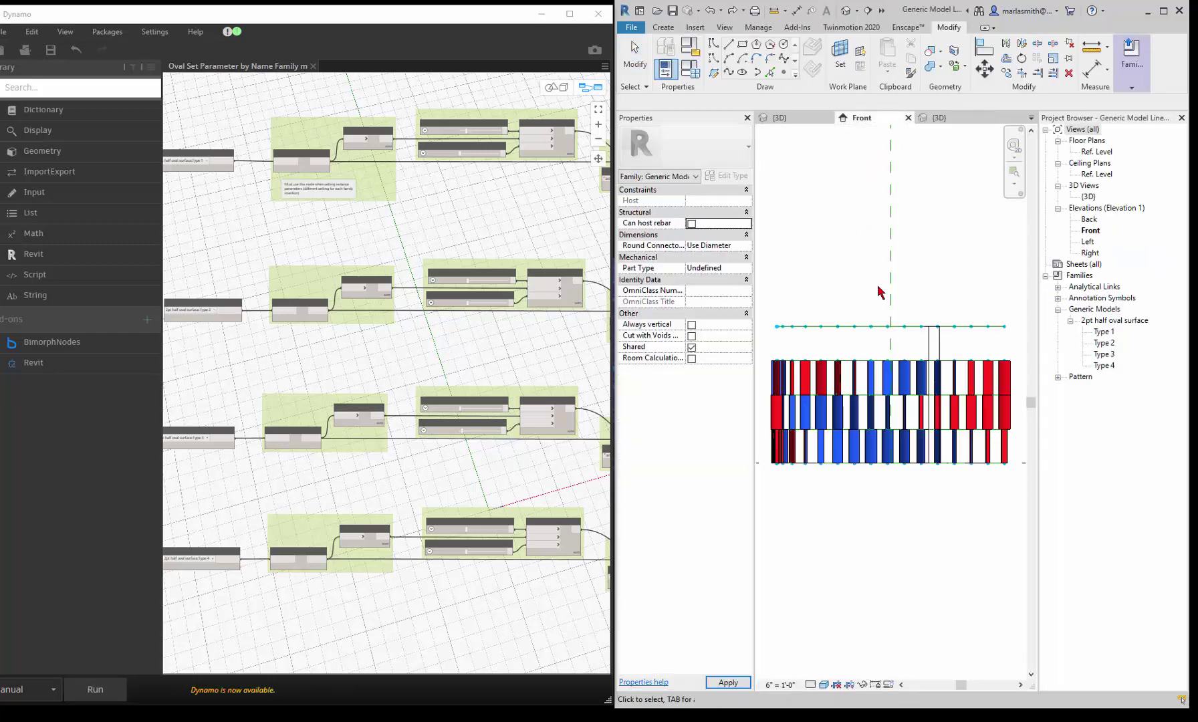
pyautogui.click(880, 329)
pyautogui.click(995, 87)
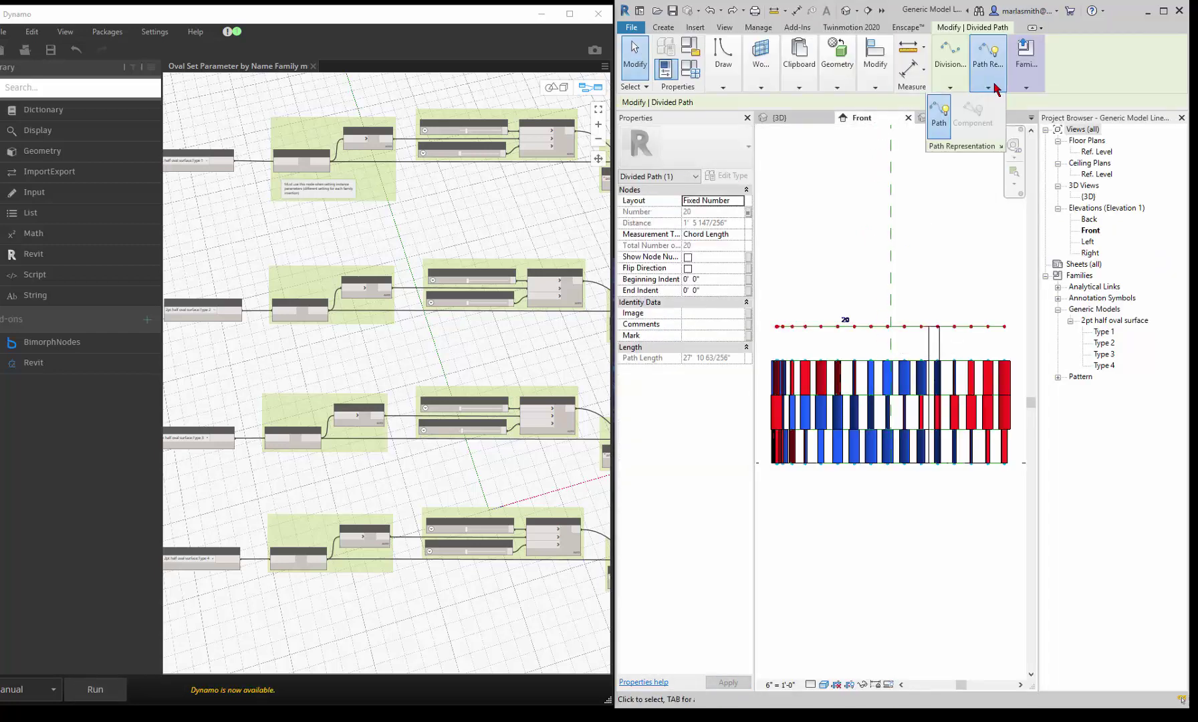
pyautogui.click(1001, 147)
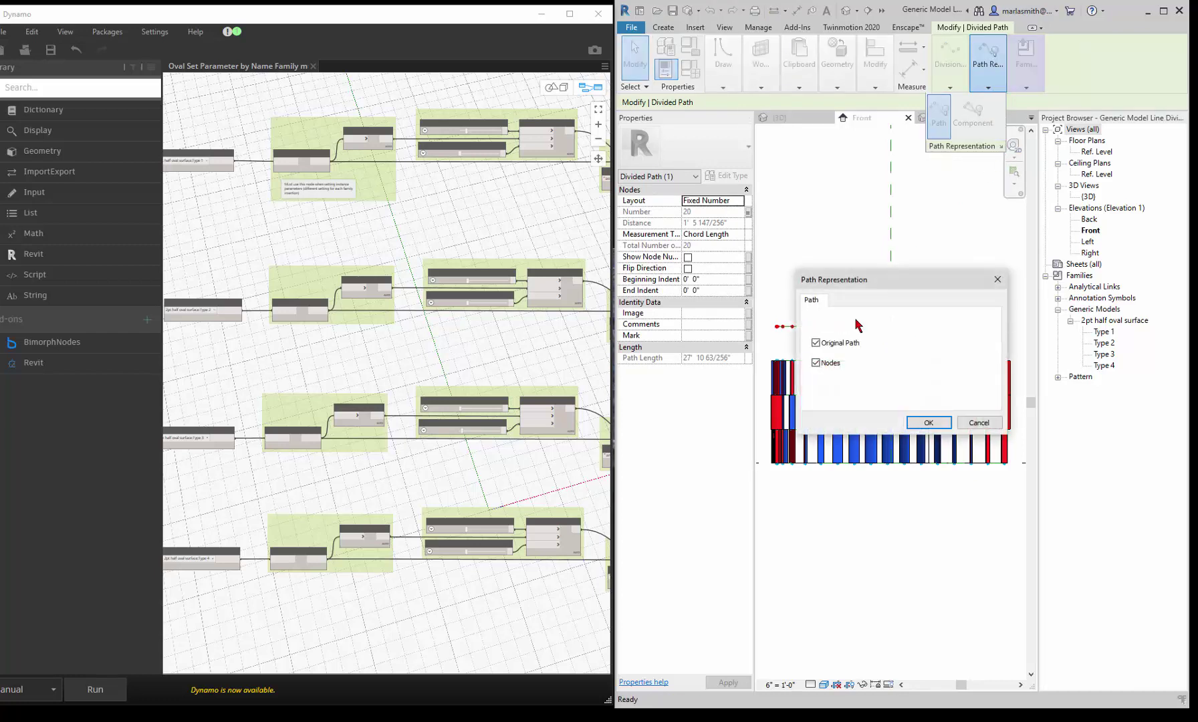
pyautogui.click(816, 363)
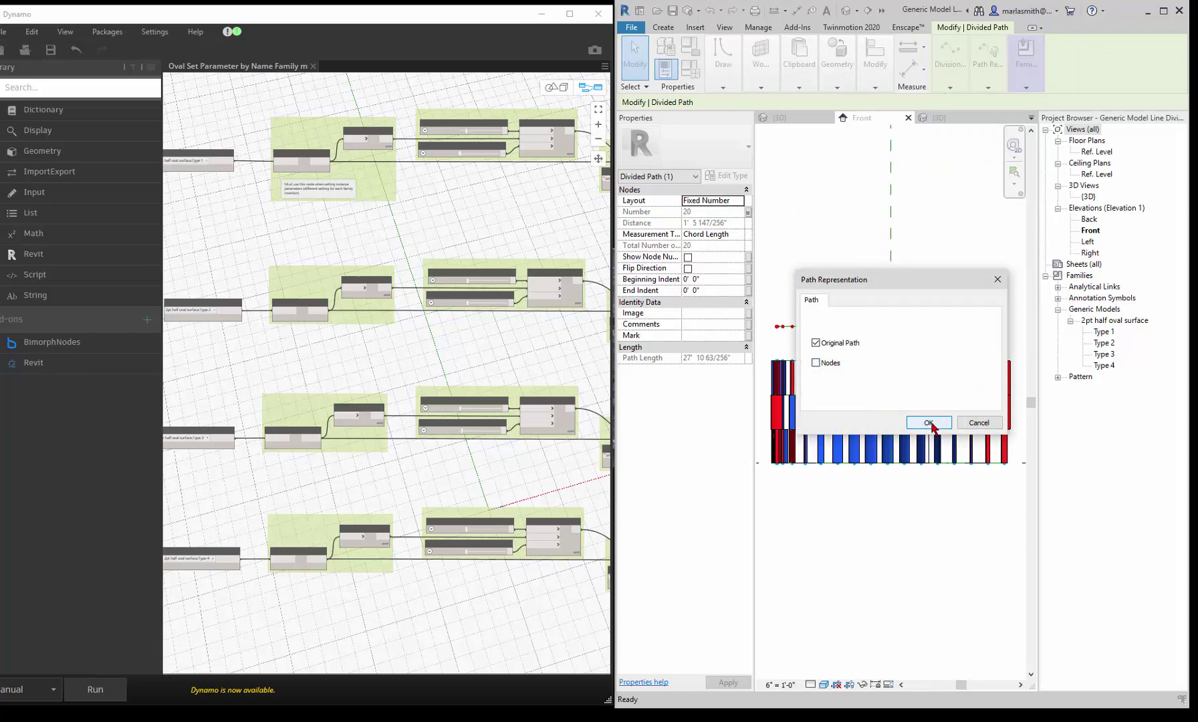
pyautogui.click(931, 424)
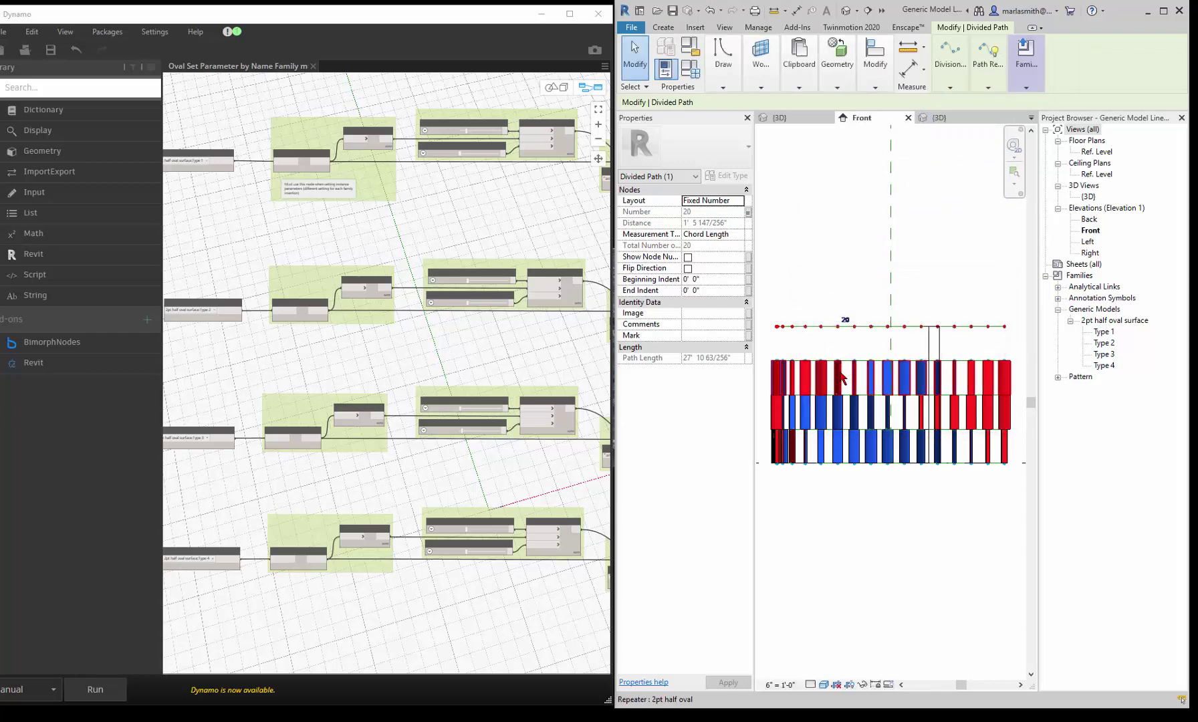
pyautogui.click(827, 351)
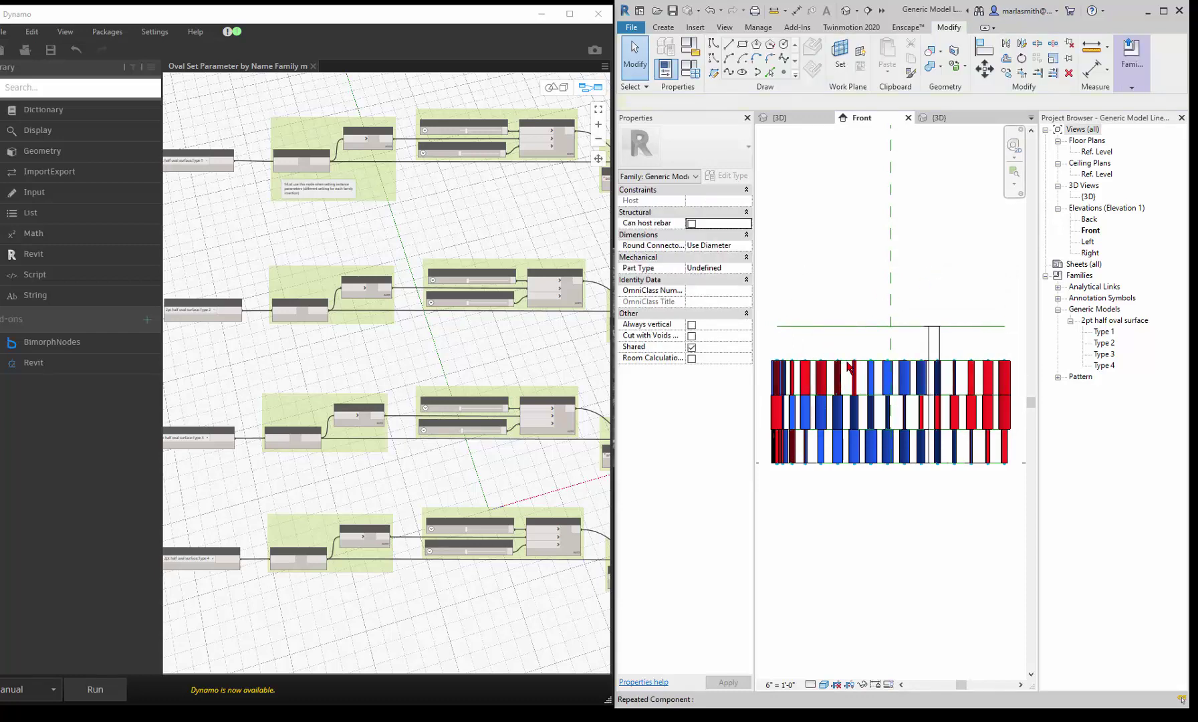
# Step: Turn off Nodes in the path representation of the divided path along the upper edge of the highest panel row
pyautogui.press('Tab')
pyautogui.click(847, 366)
pyautogui.click(987, 88)
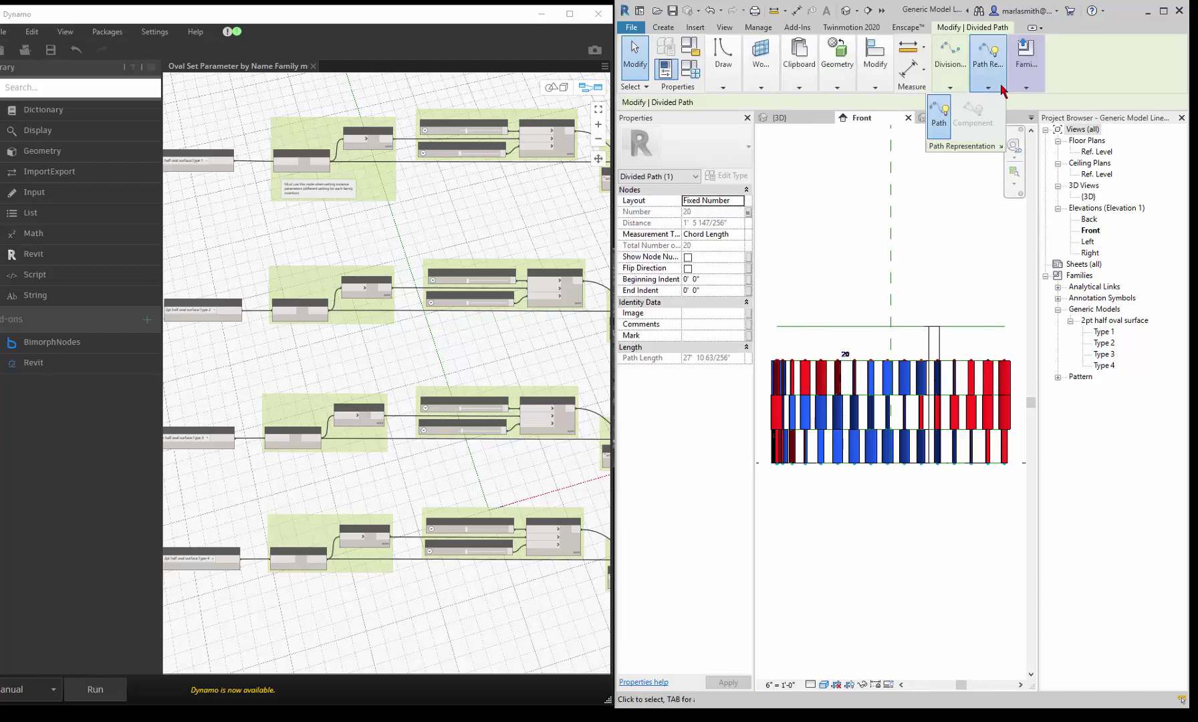
pyautogui.click(1001, 147)
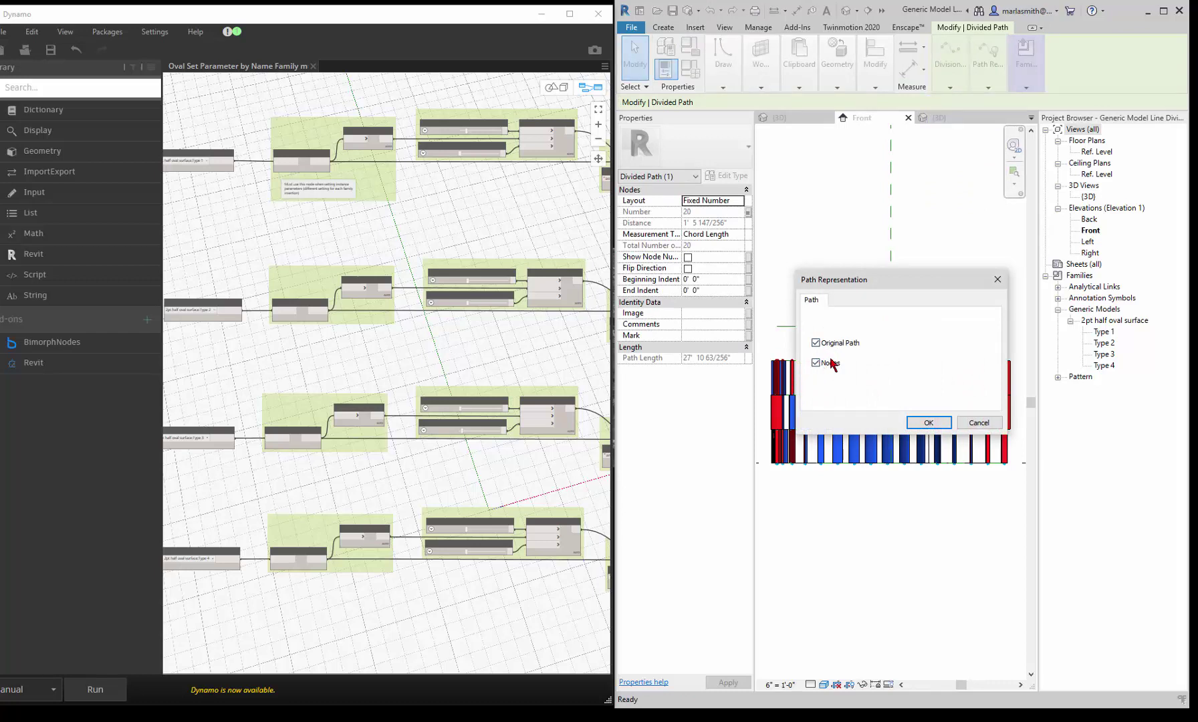
pyautogui.click(928, 422)
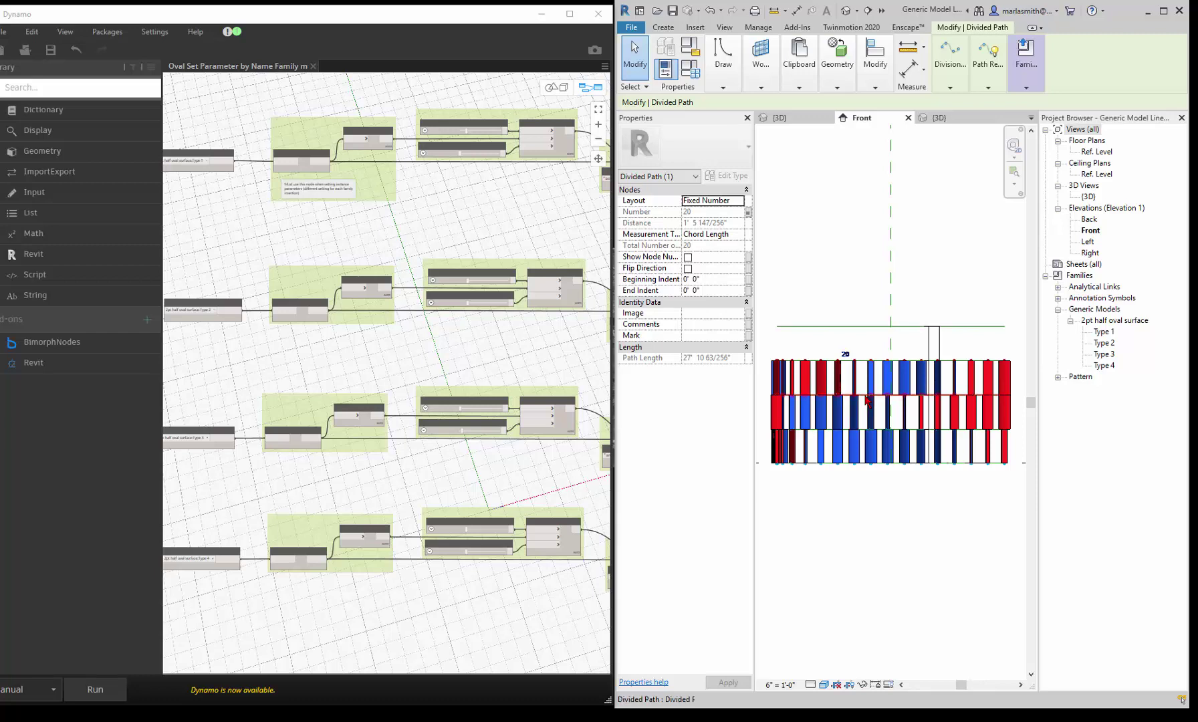
# Step: Turn off Nodes for the divided path between the upper and middle panel rows
pyautogui.click(988, 88)
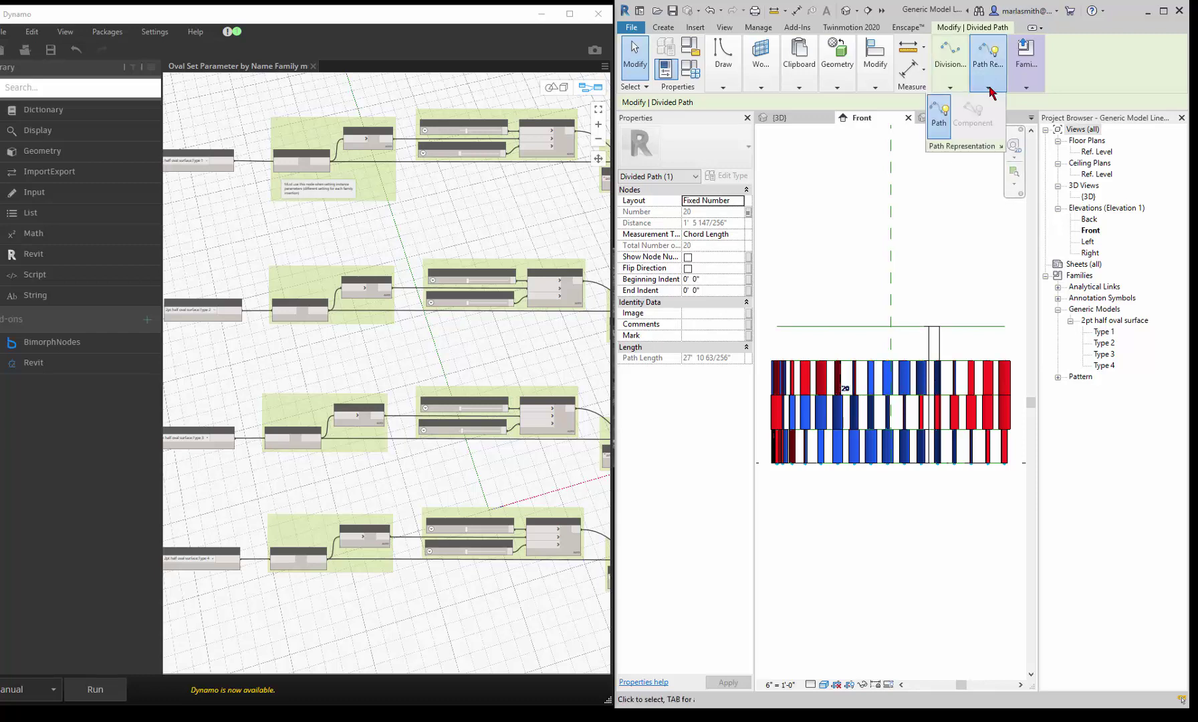
pyautogui.click(1001, 147)
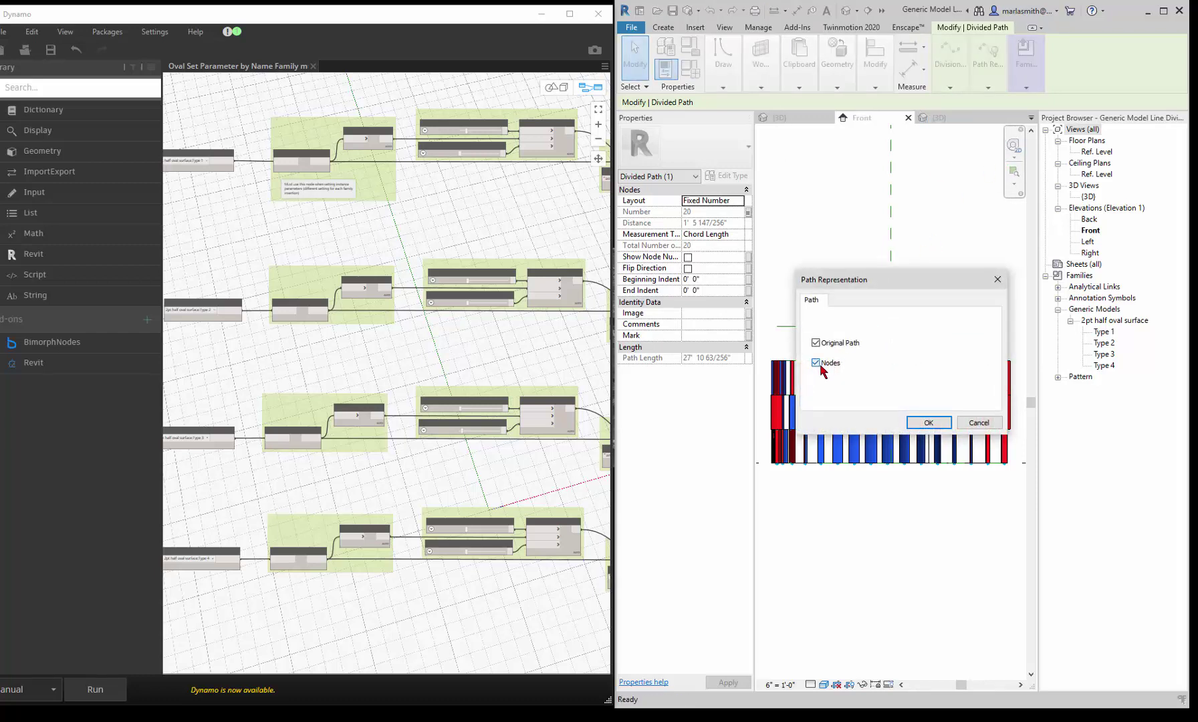
pyautogui.click(926, 422)
pyautogui.click(869, 556)
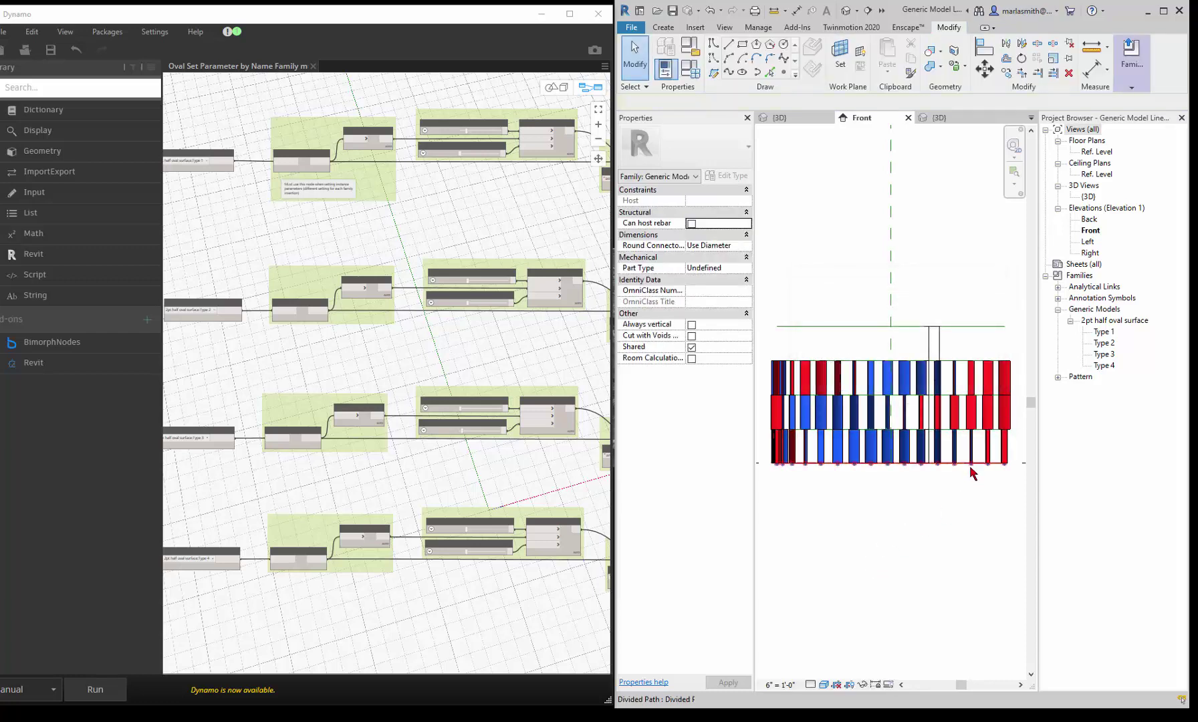
# Step: Turn off Nodes in the path representation of the lowest divided path, along the base of the panels
pyautogui.click(970, 466)
pyautogui.click(988, 88)
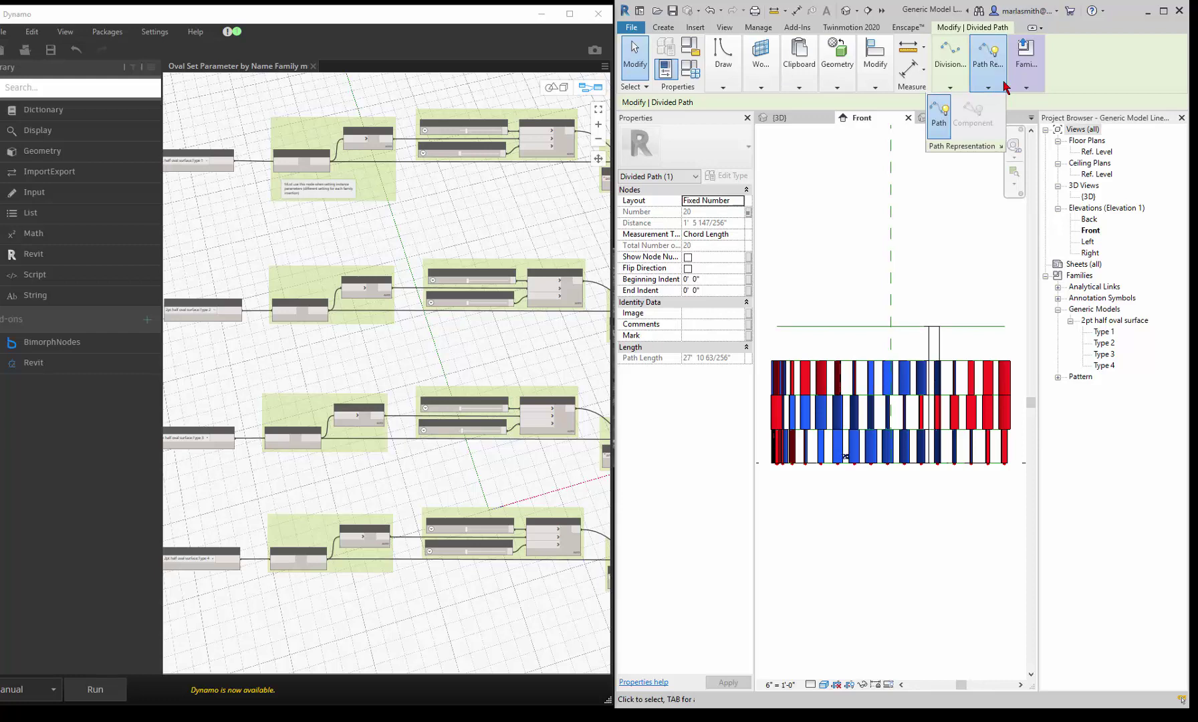
pyautogui.click(1001, 146)
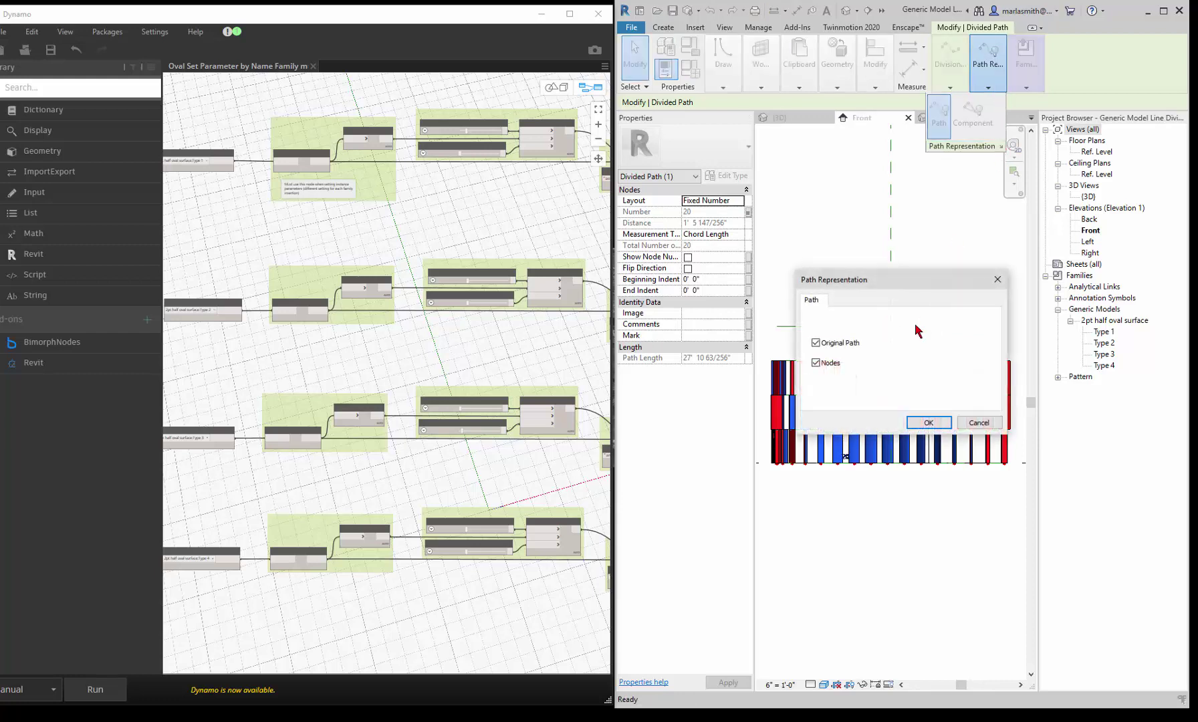
pyautogui.click(816, 363)
pyautogui.click(926, 422)
pyautogui.click(899, 576)
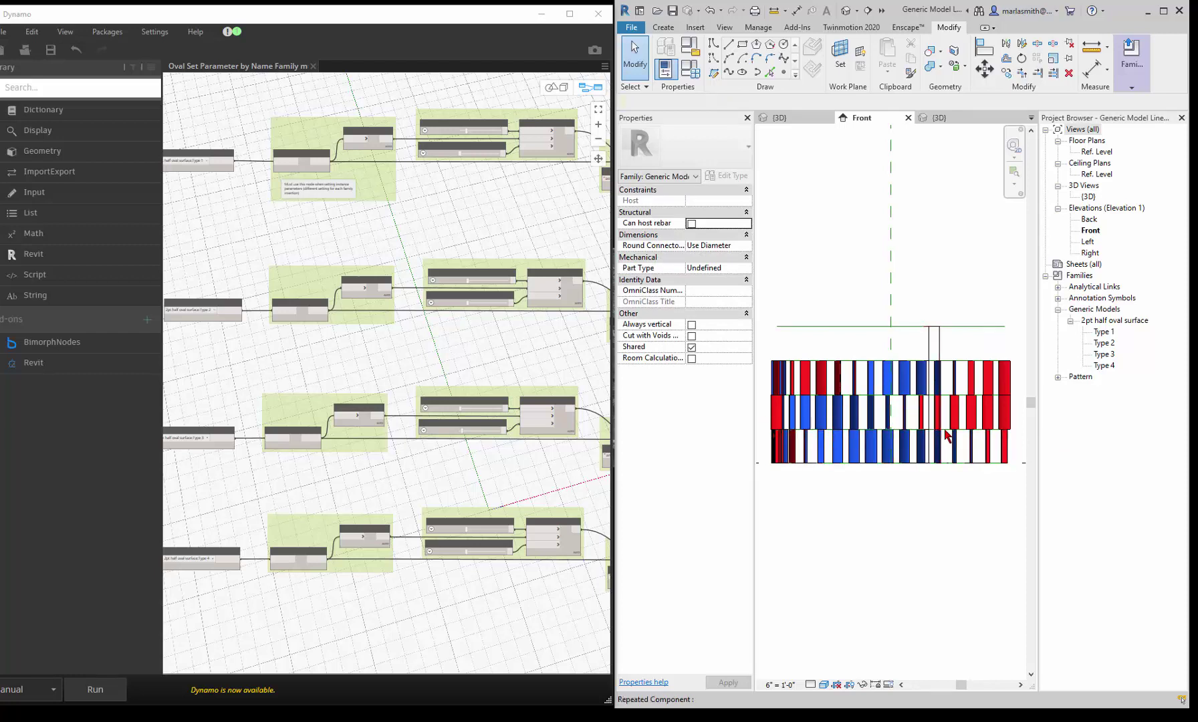
# Step: Isolate the divided path between the middle and lower panel rows by filtering out Reference Lines, and turn off its Nodes
pyautogui.scroll(5, 947, 435)
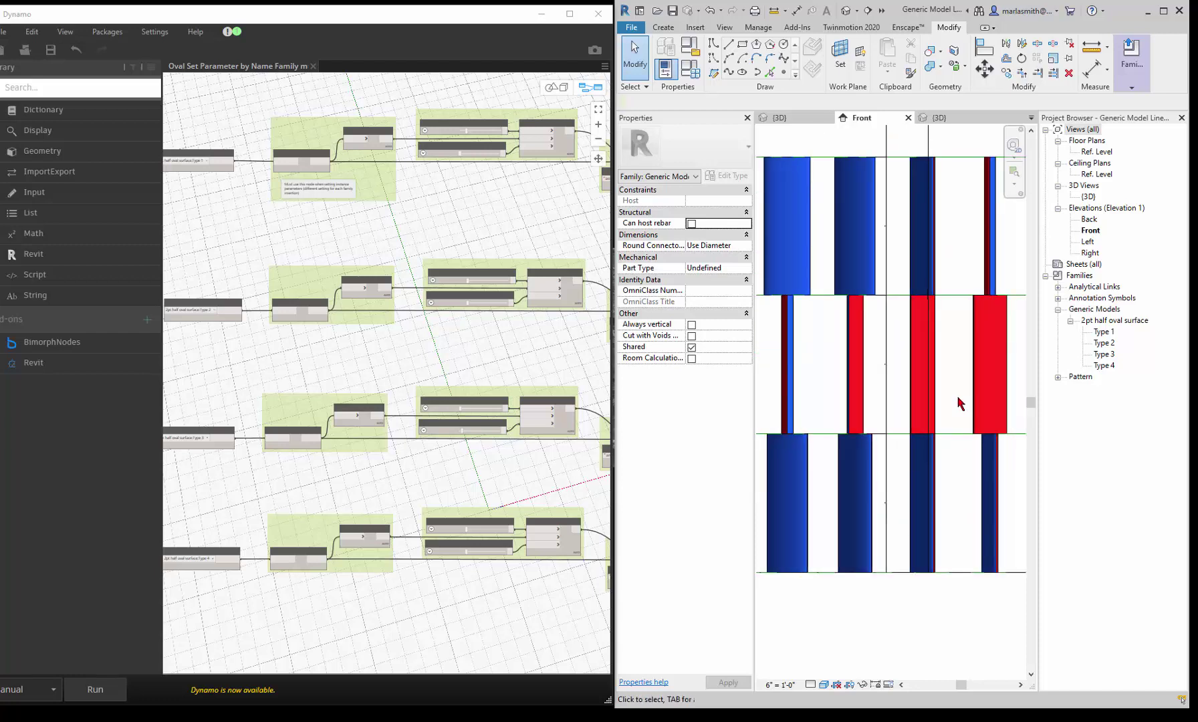
pyautogui.click(956, 460)
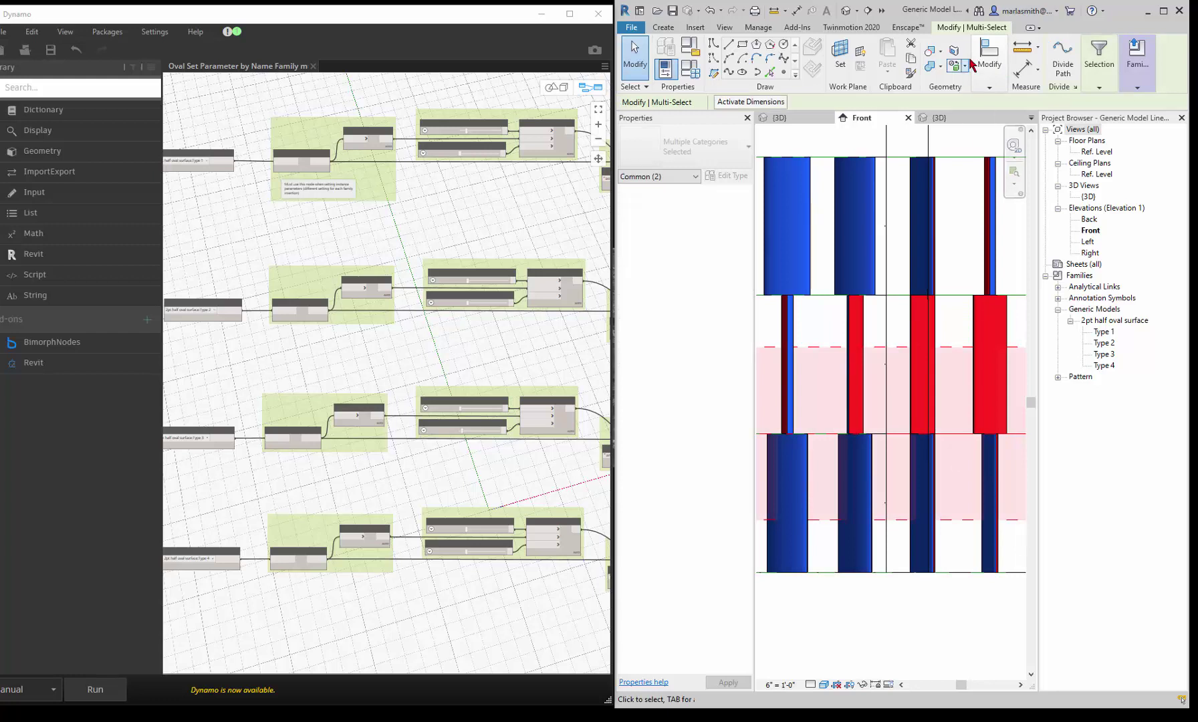
pyautogui.moveTo(1076, 75)
pyautogui.click(1061, 111)
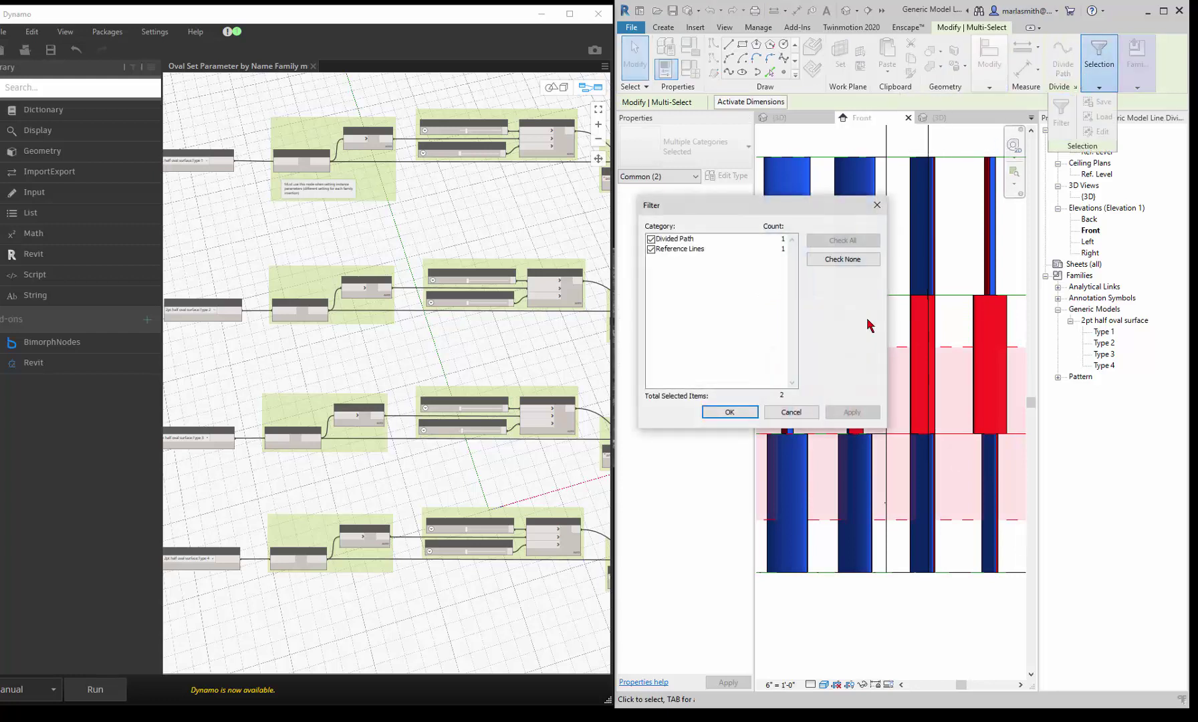
pyautogui.click(652, 249)
pyautogui.click(729, 412)
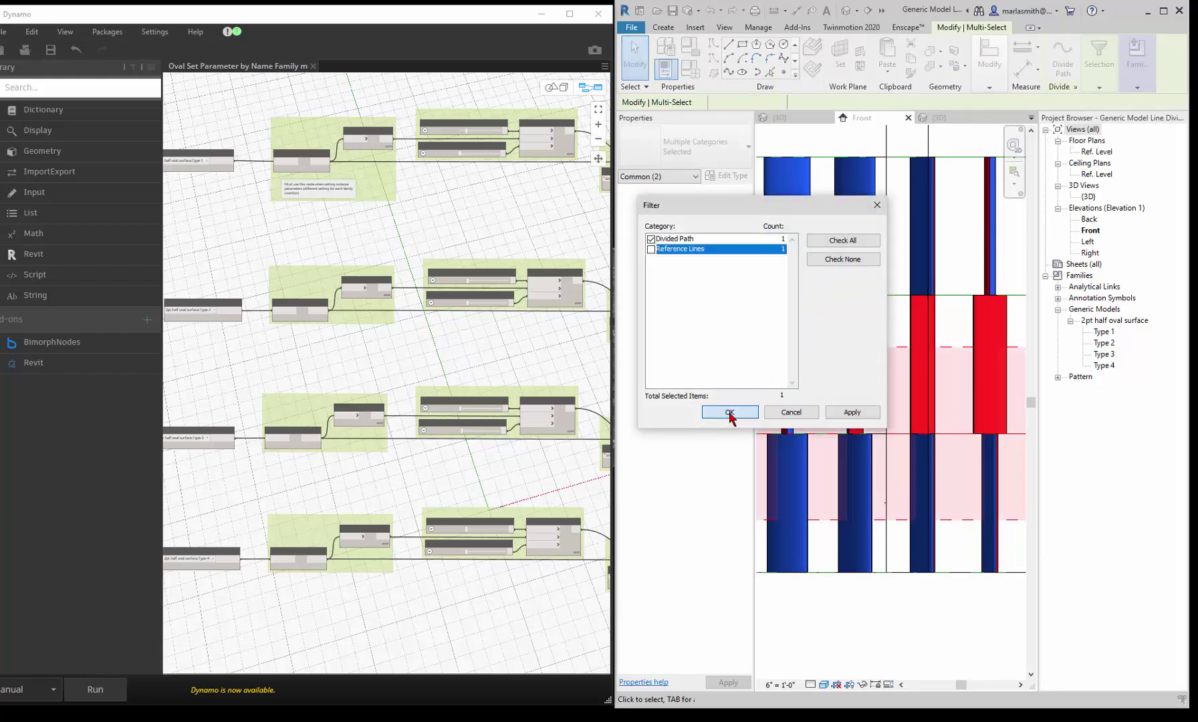
pyautogui.moveTo(999, 98)
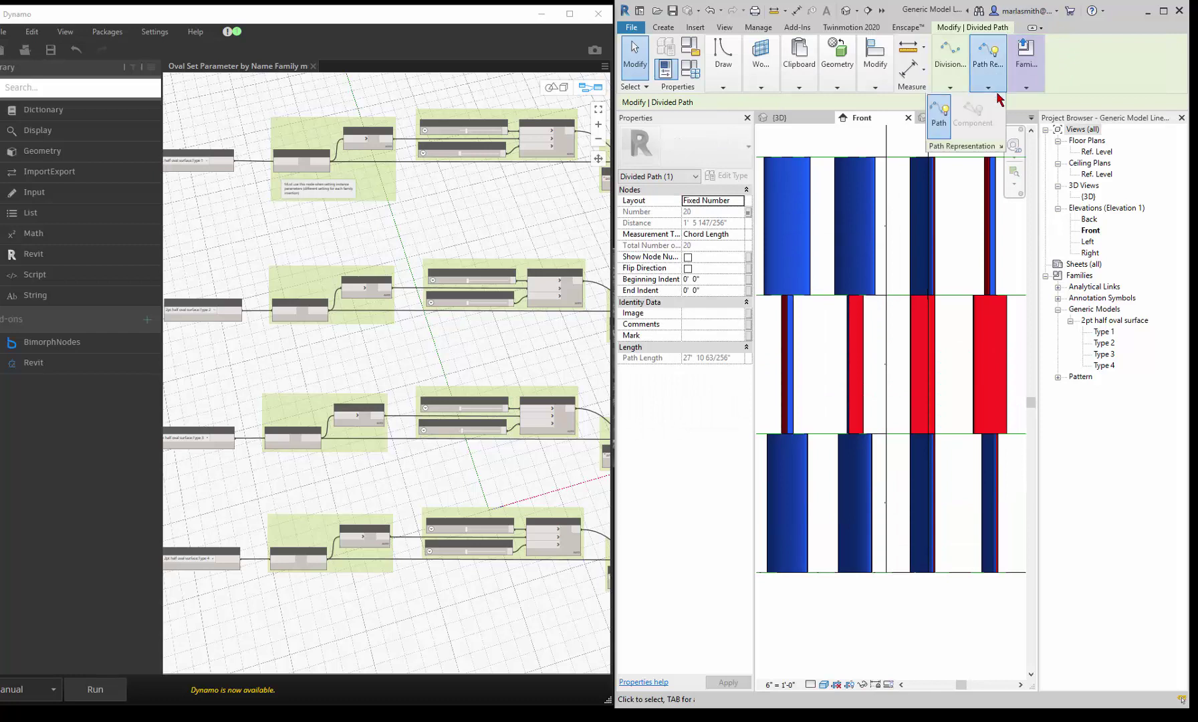
pyautogui.click(1001, 147)
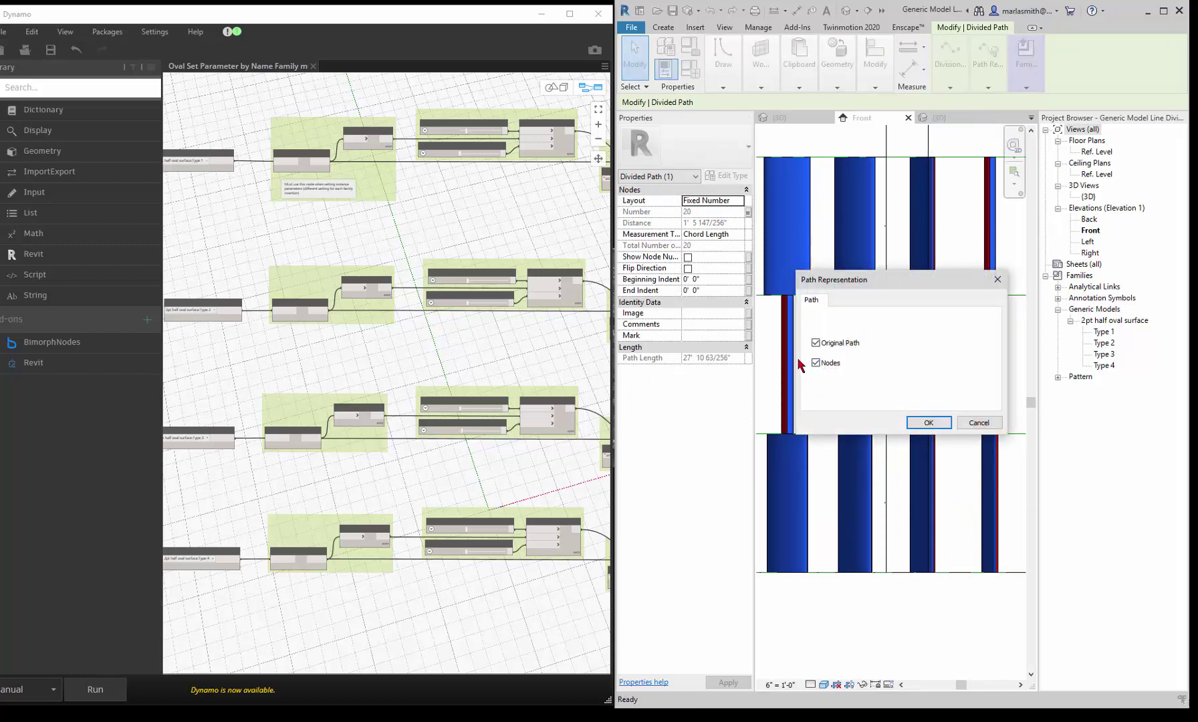
pyautogui.click(928, 422)
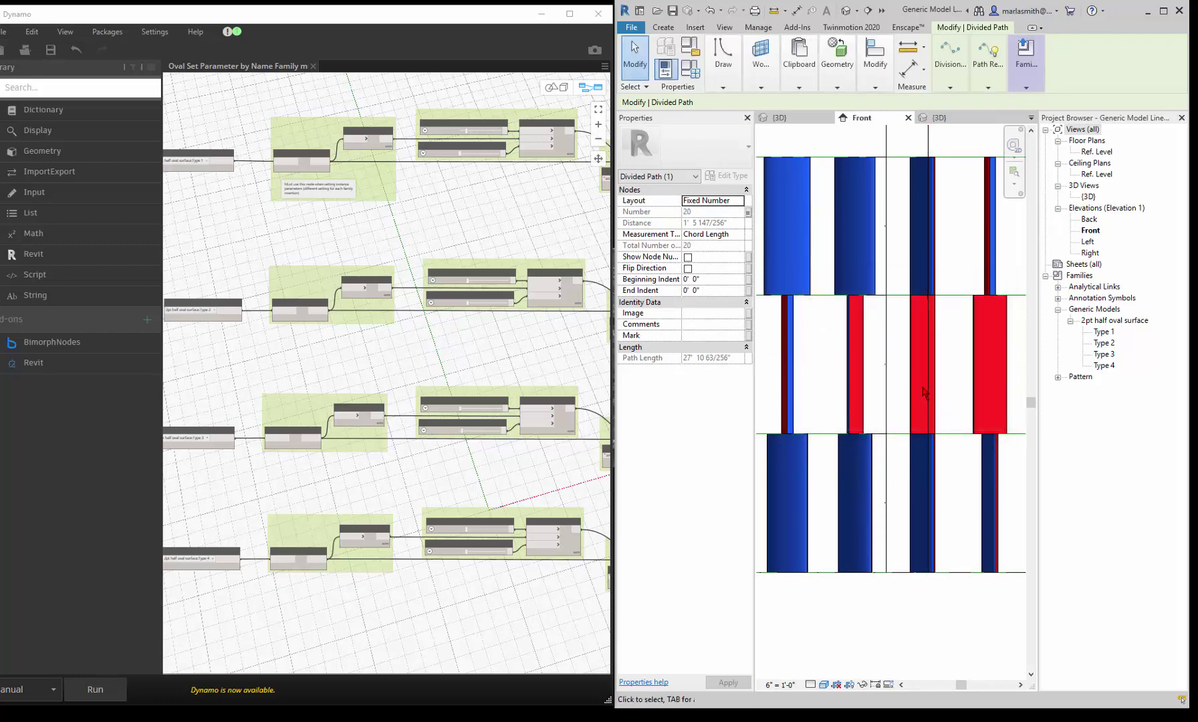
pyautogui.scroll(-3, 900, 499)
pyautogui.click(903, 495)
pyautogui.scroll(-2, 936, 468)
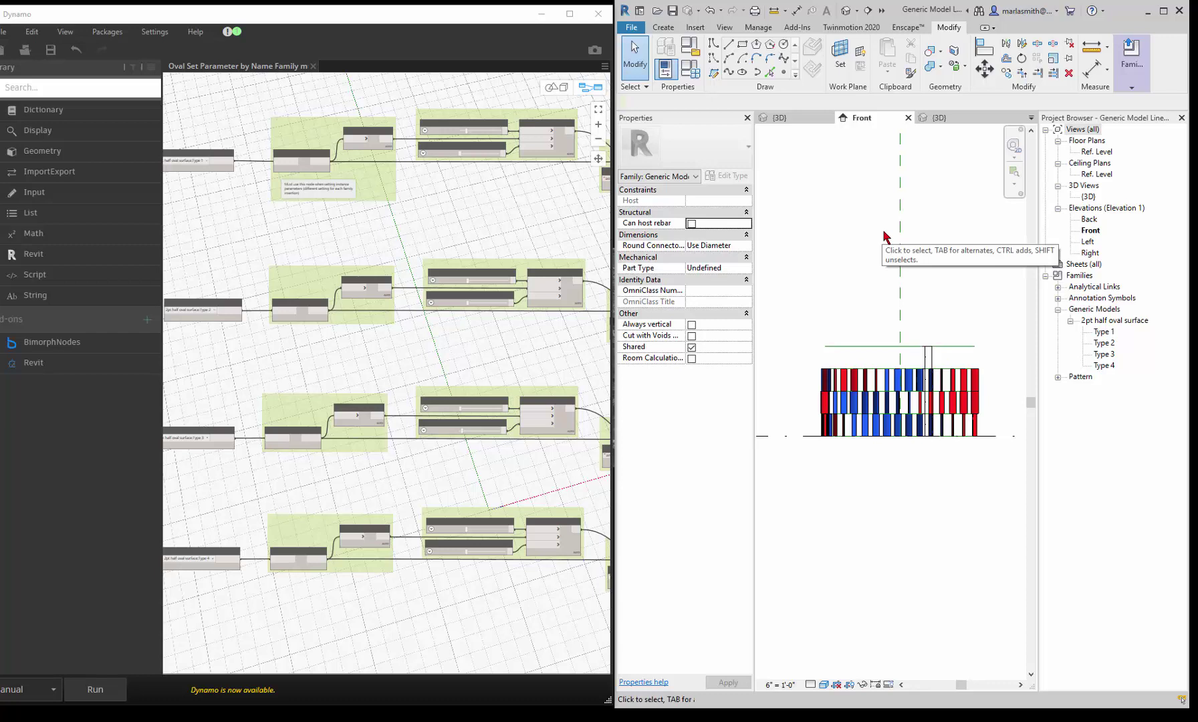
# Step: Load the edited line-division family into Project oval rotate dynamo.rvt, overwriting the existing version without its parameter values
pyautogui.click(1132, 87)
pyautogui.click(1069, 120)
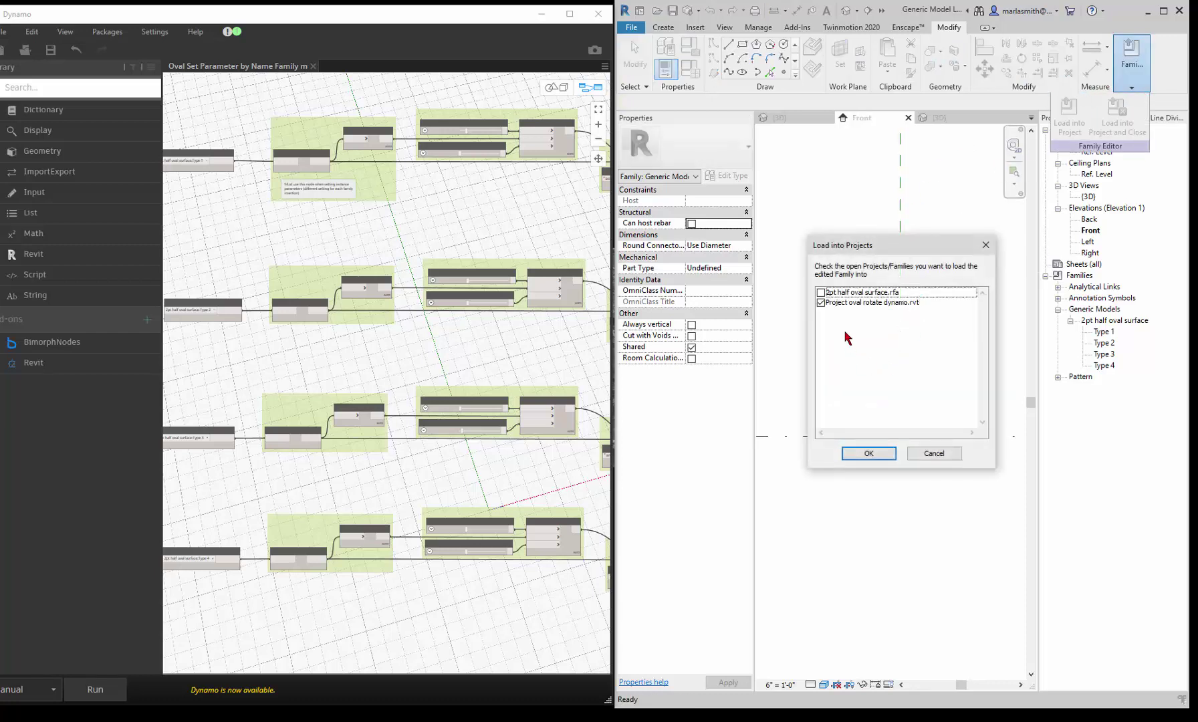
pyautogui.click(881, 454)
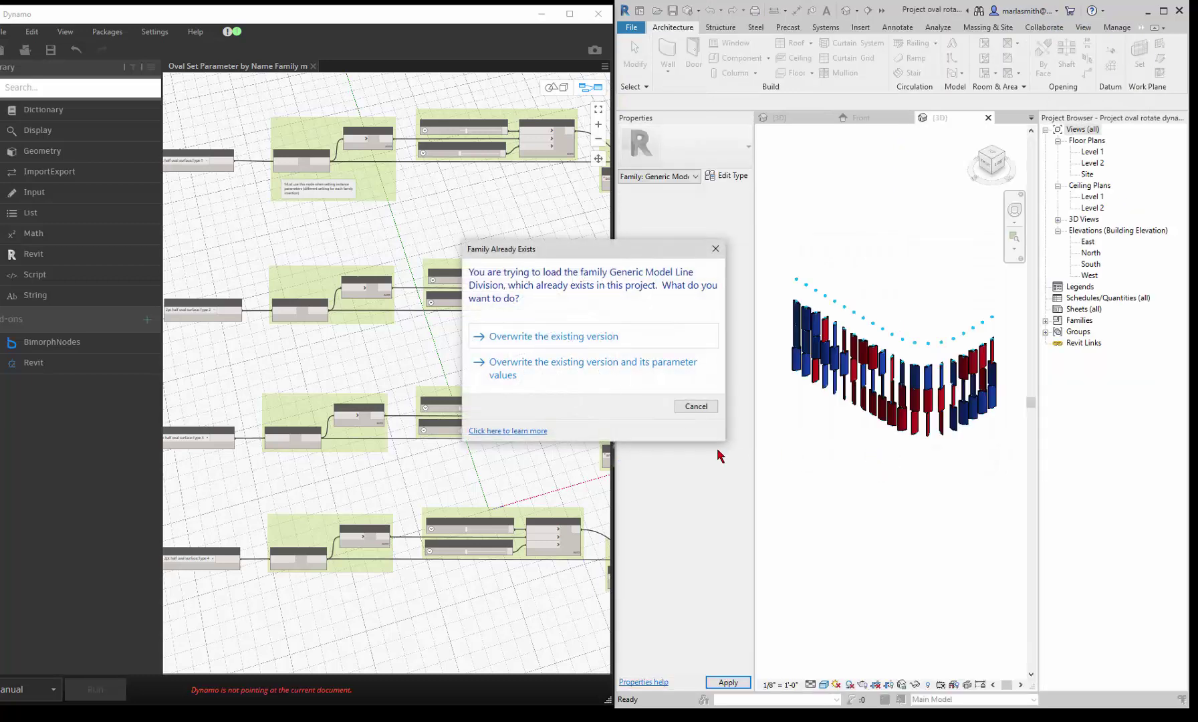
pyautogui.click(547, 341)
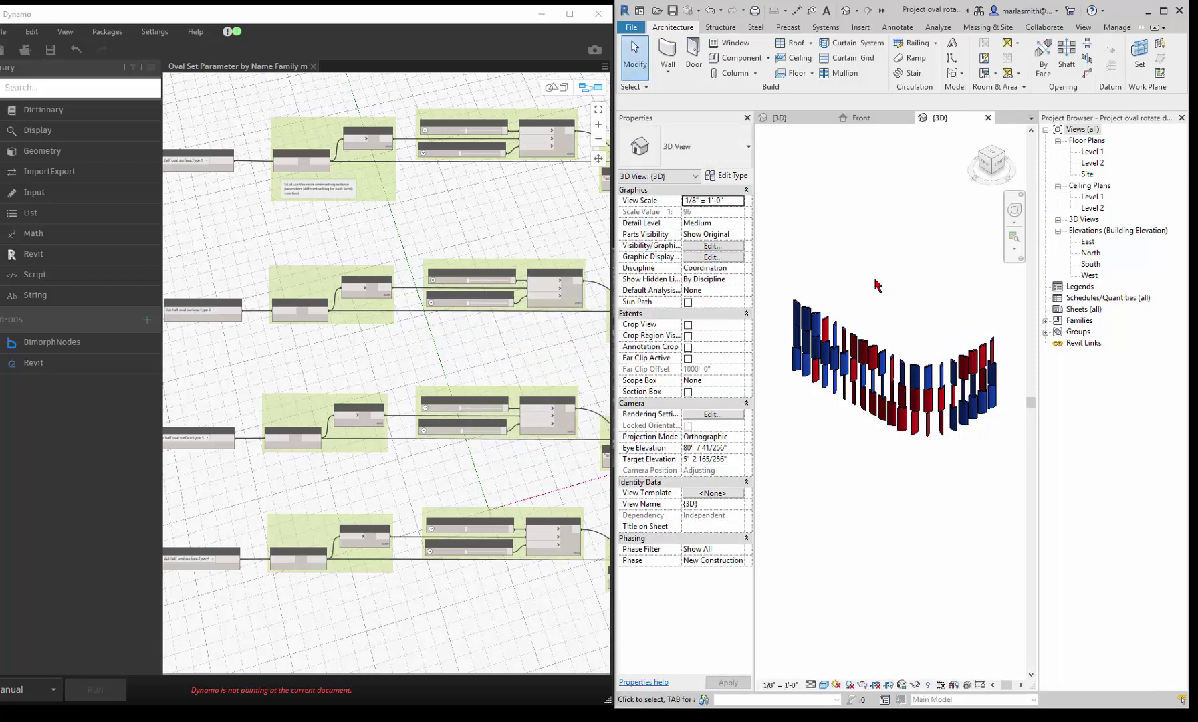
# Step: Inspect the type properties of the half-oval panel at the far end of the upper row, checking its h1 and h2 materials
pyautogui.keyDown('shift'); pyautogui.moveTo(880, 295); pyautogui.dragTo(613, 372, button='middle'); pyautogui.keyUp('shift')
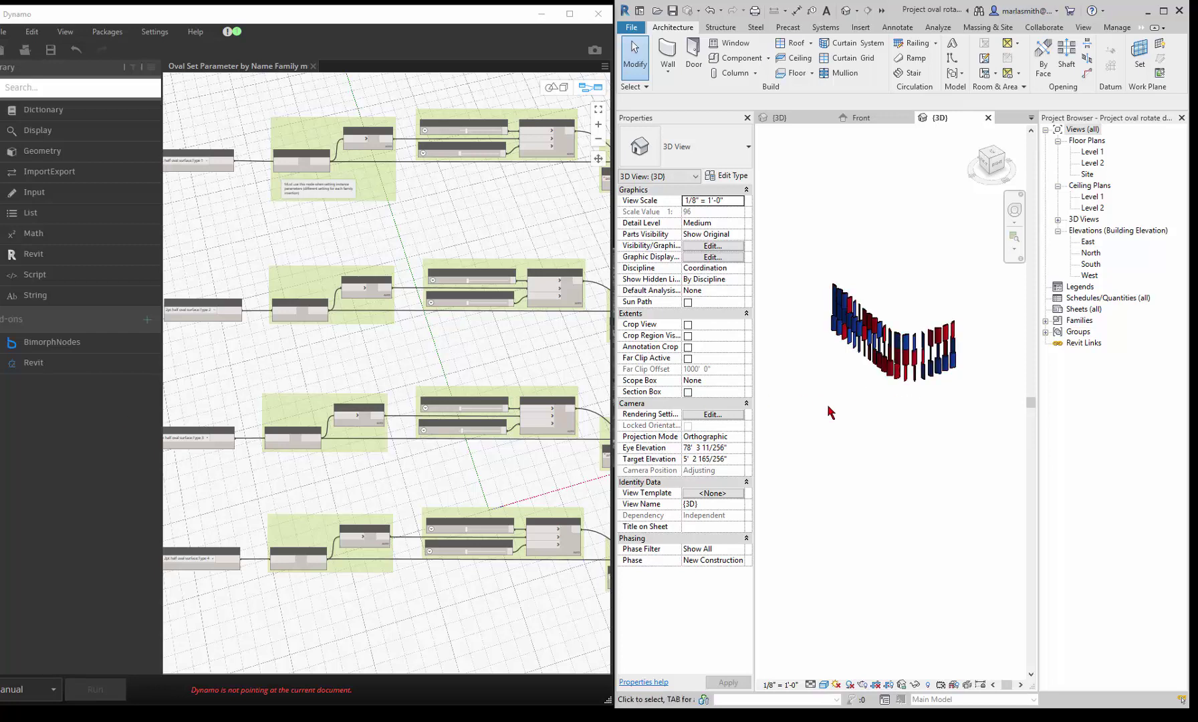
pyautogui.scroll(2, 875, 361)
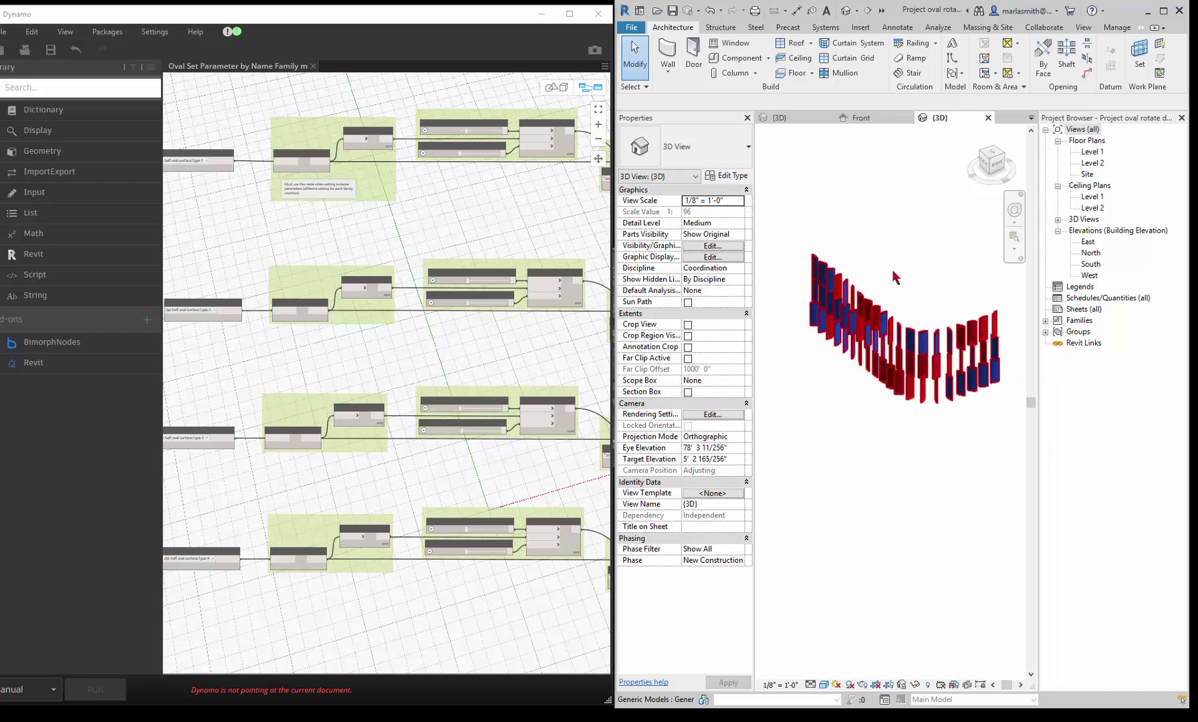
pyautogui.scroll(2, 818, 274)
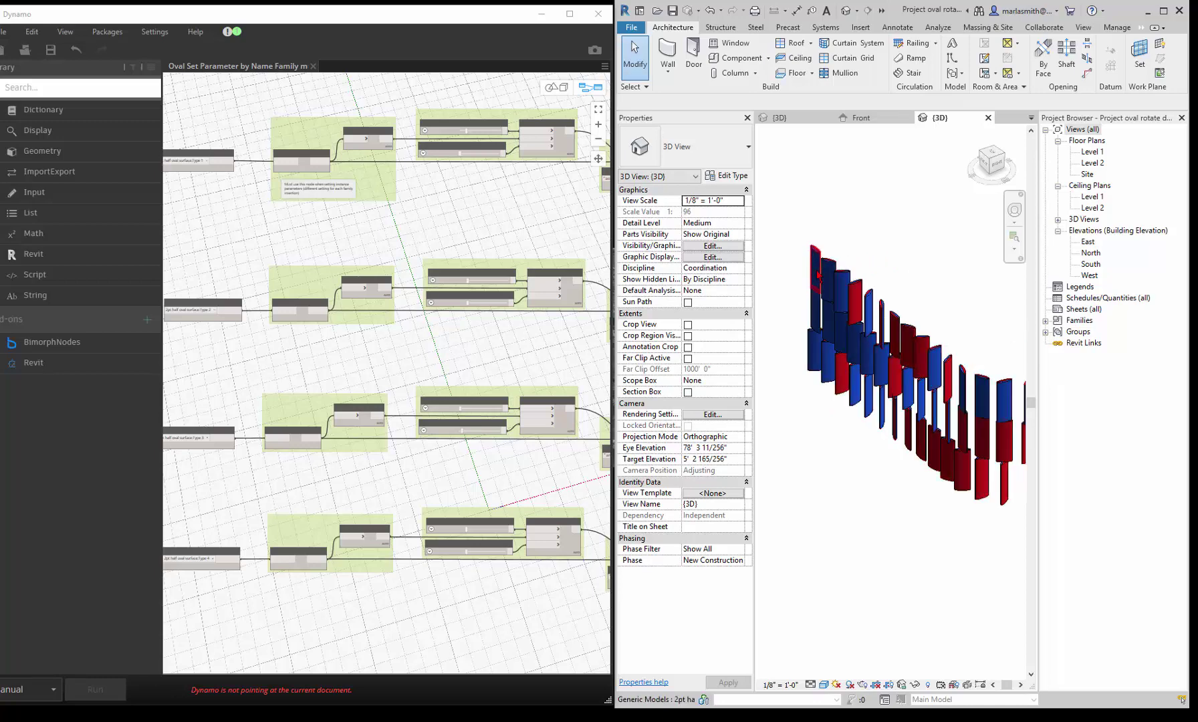
pyautogui.click(818, 275)
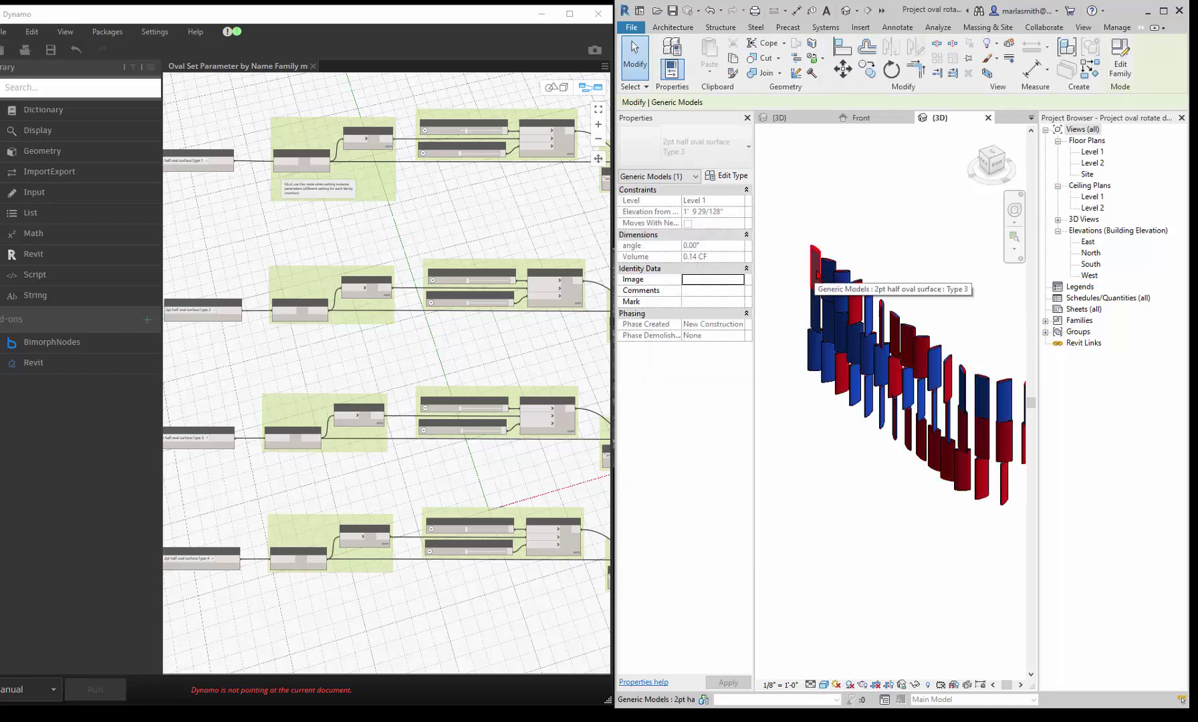
pyautogui.click(739, 175)
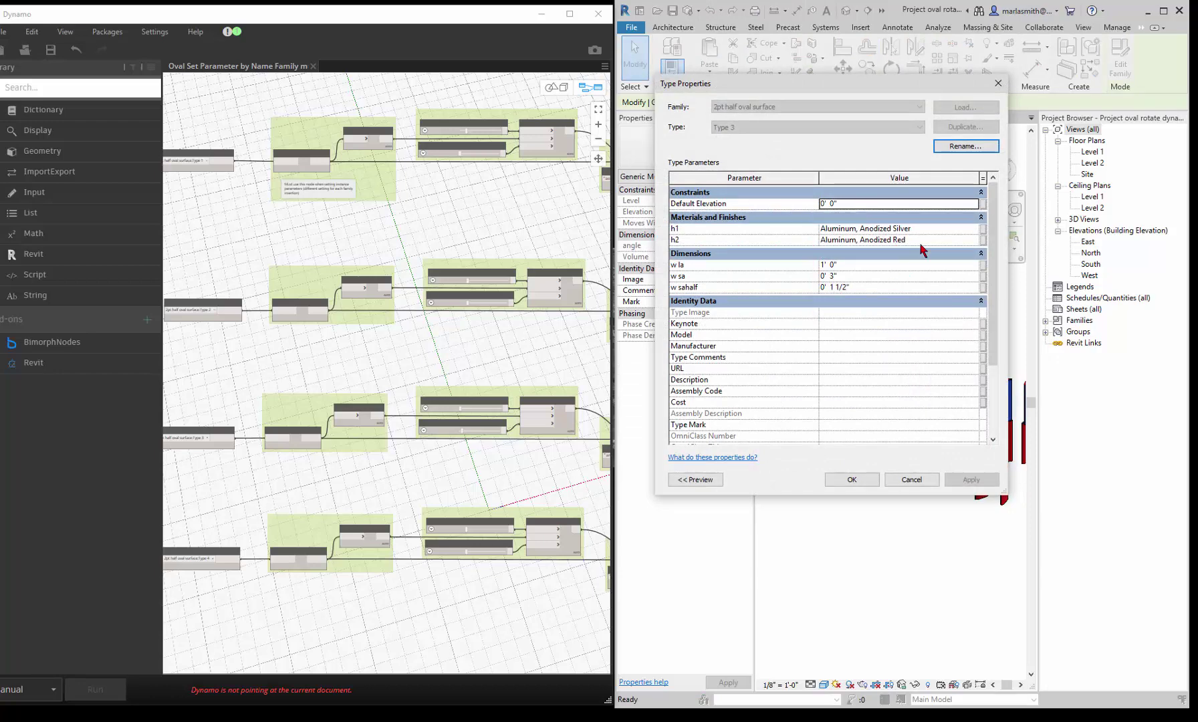
pyautogui.click(910, 479)
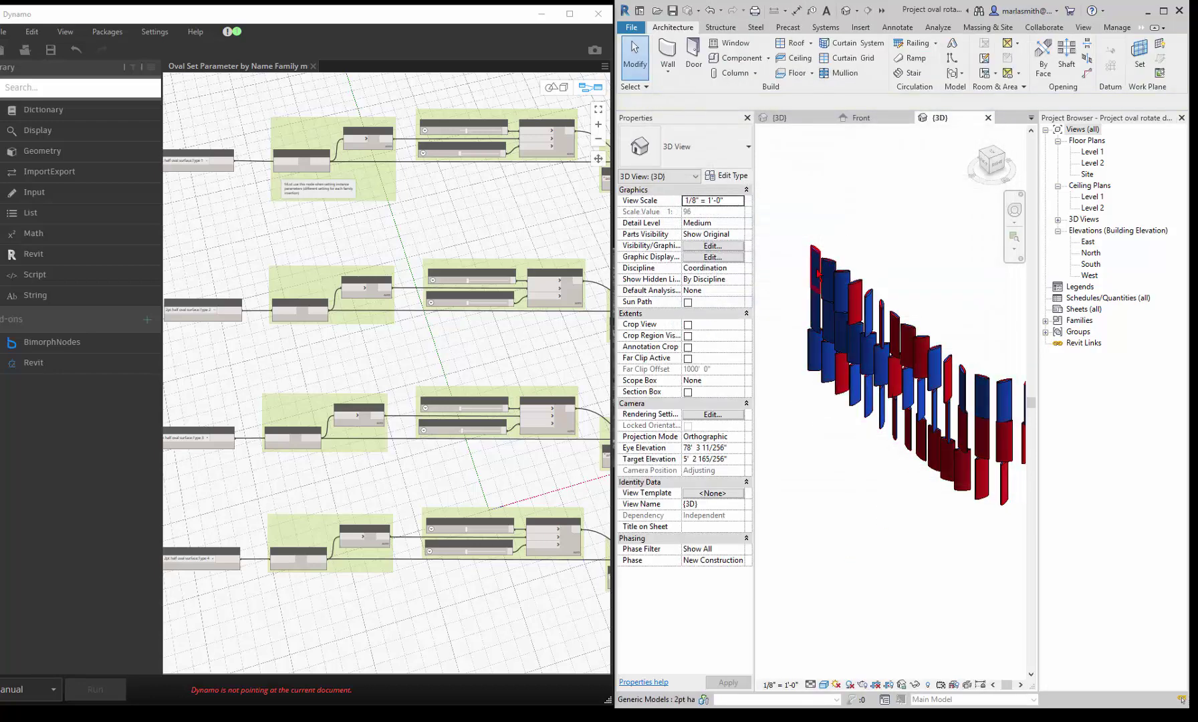
pyautogui.click(818, 273)
pyautogui.click(736, 178)
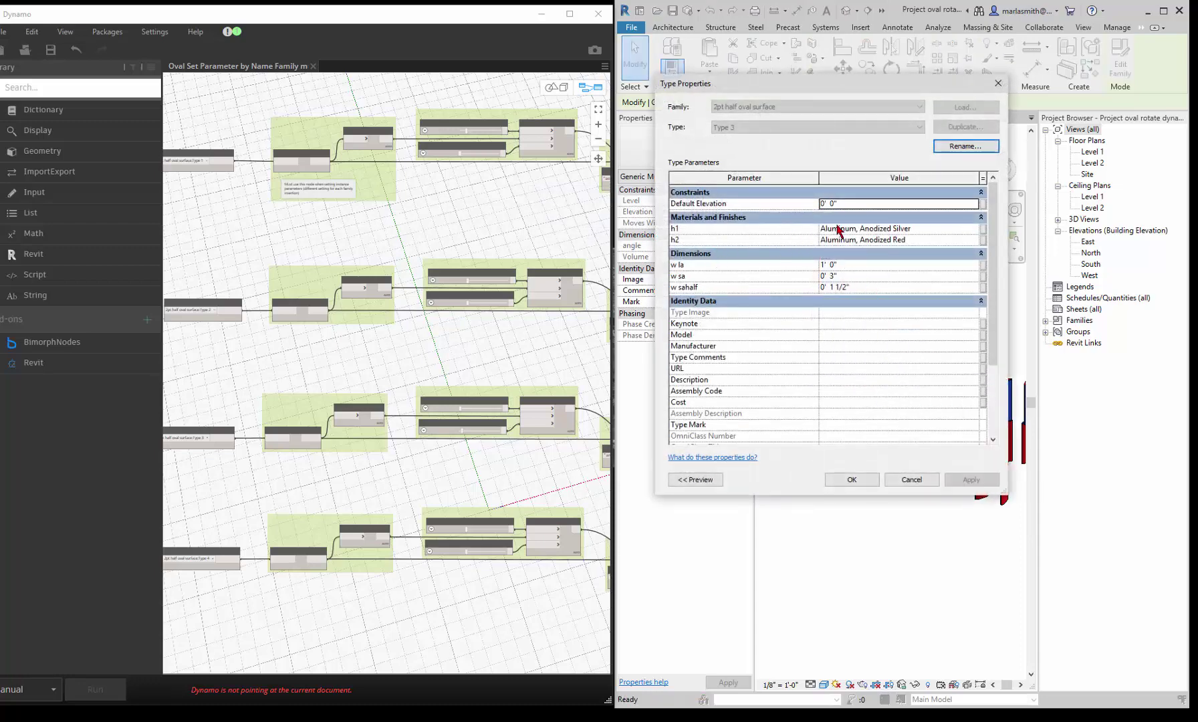
pyautogui.click(910, 479)
pyautogui.click(786, 406)
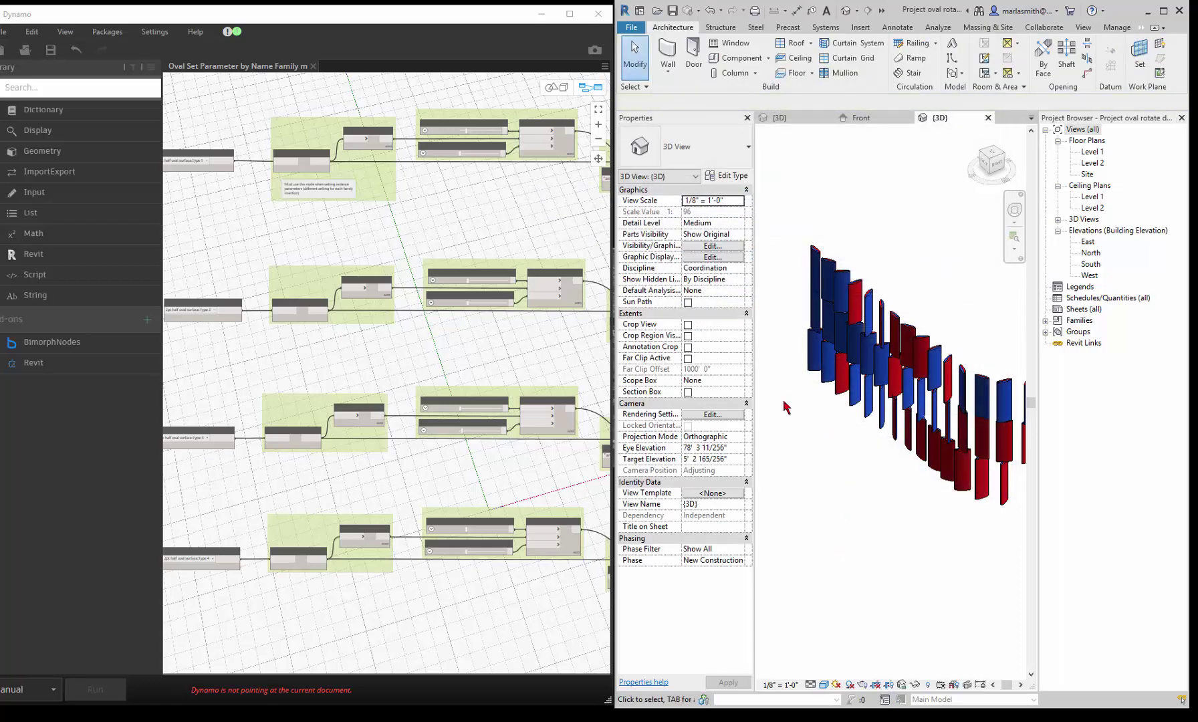
pyautogui.keyDown('shift'); pyautogui.moveTo(786, 407); pyautogui.dragTo(797, 396, button='middle'); pyautogui.keyUp('shift')
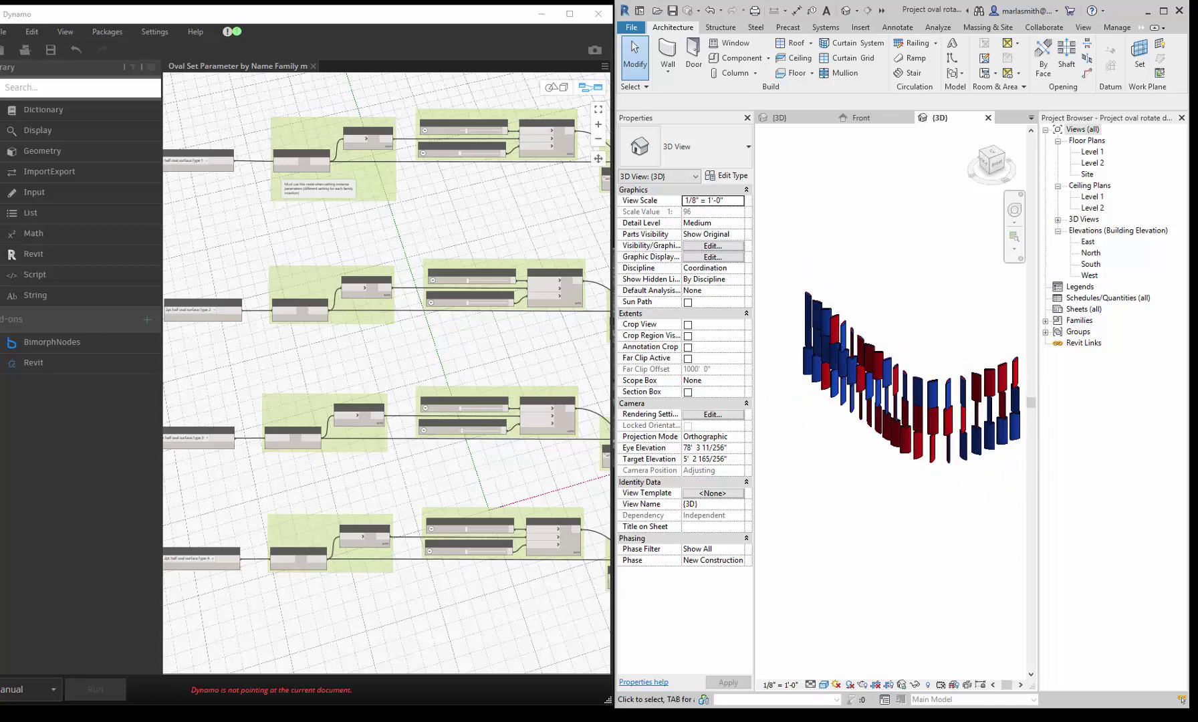